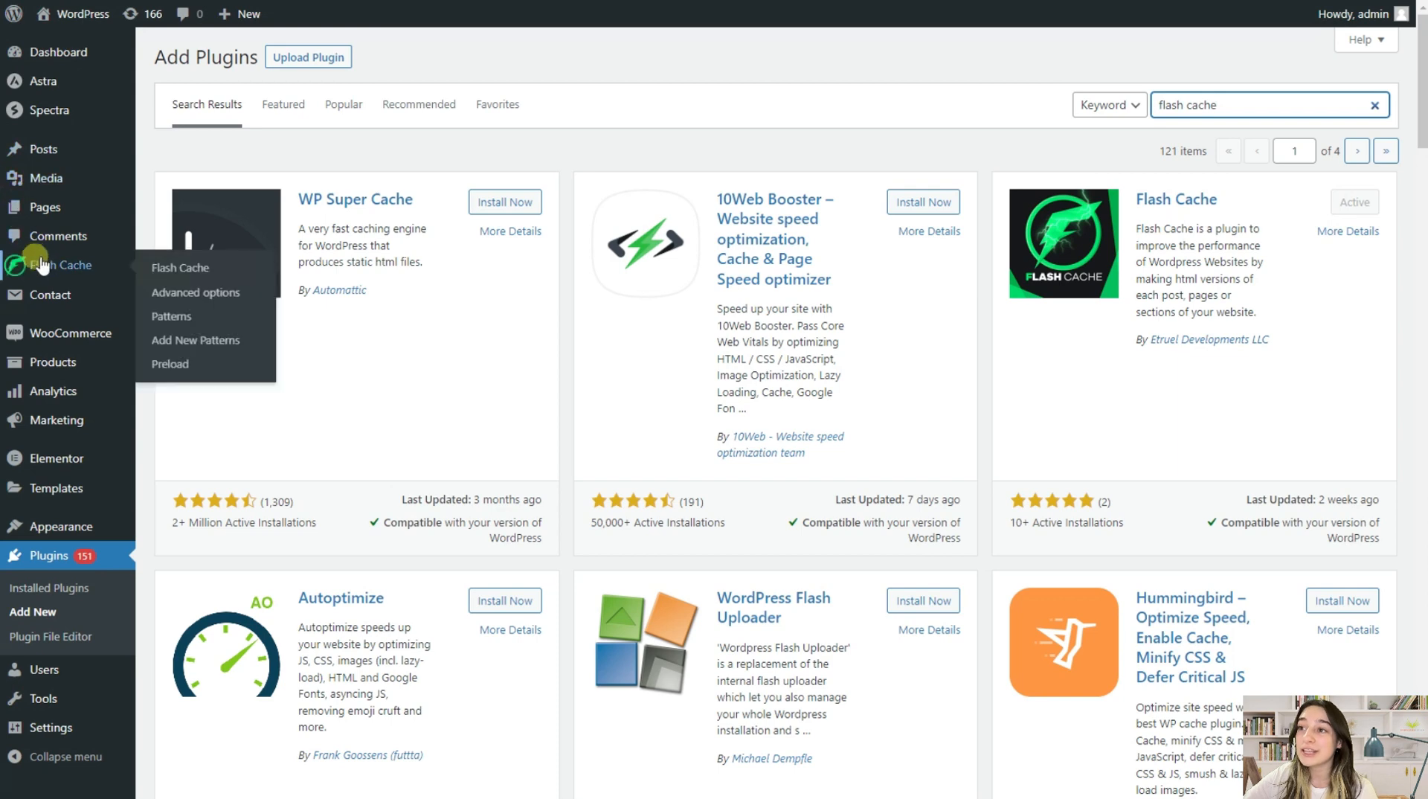
- Delete all cached files in the Flash Cache general settings, enable the cache, and save the changes
left_click(49, 262)
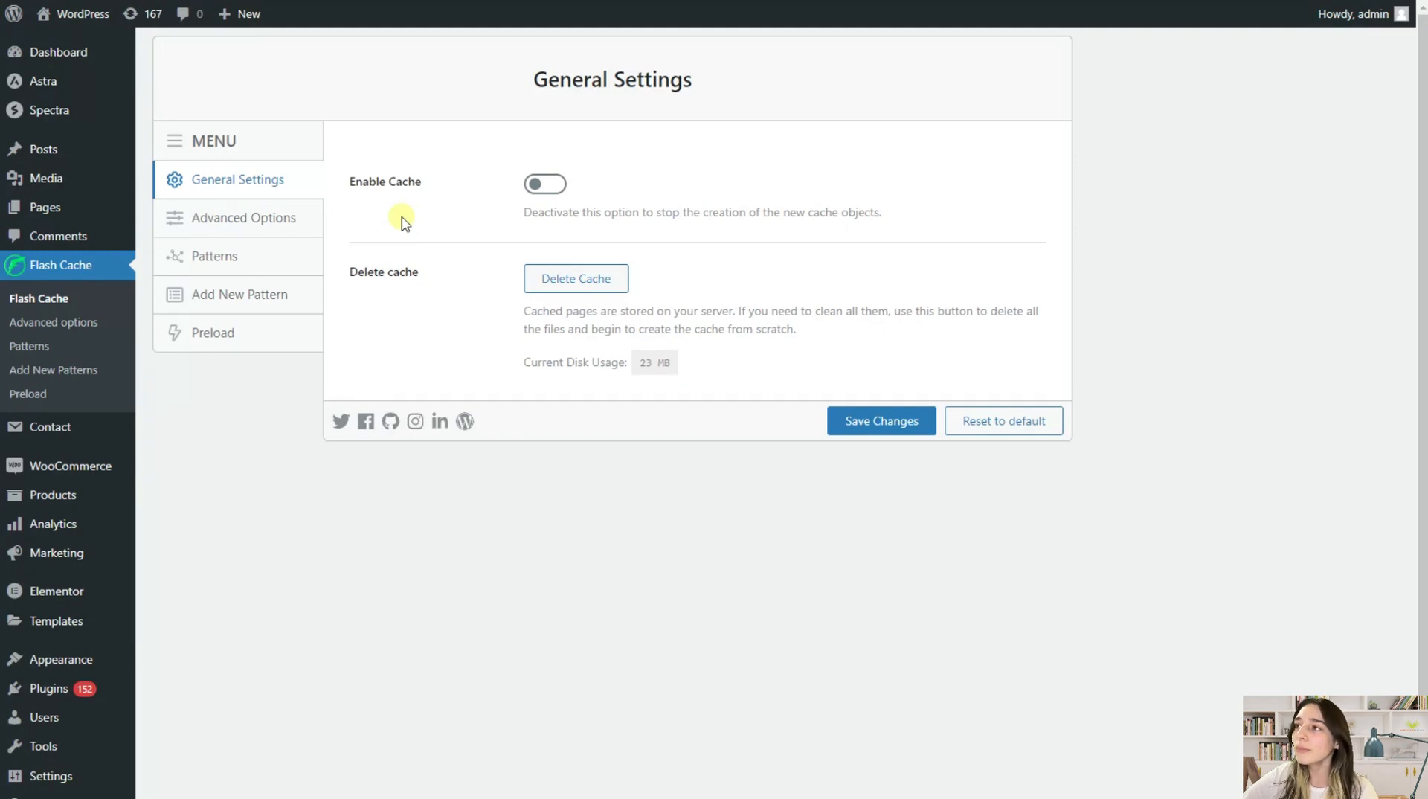
left_click(541, 189)
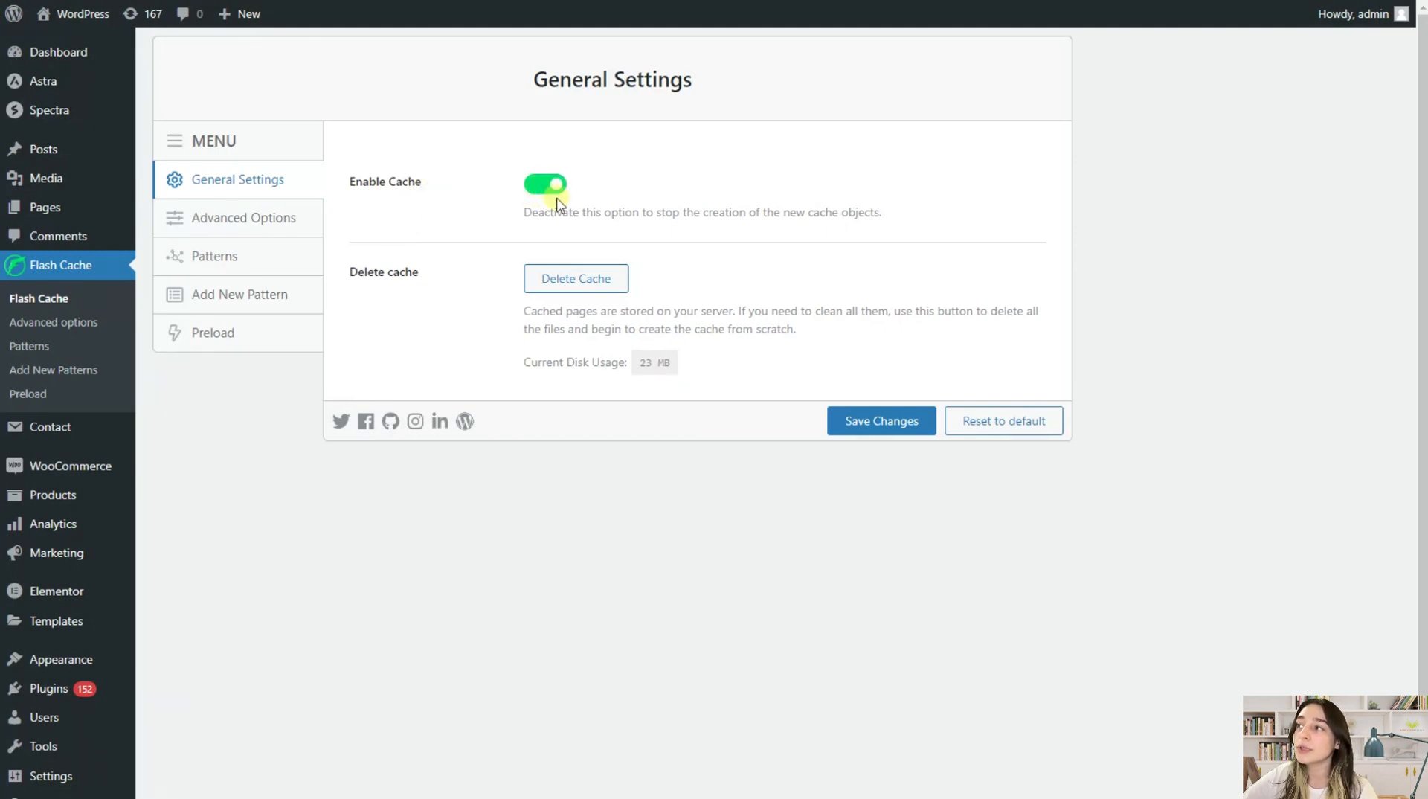
left_click(562, 295)
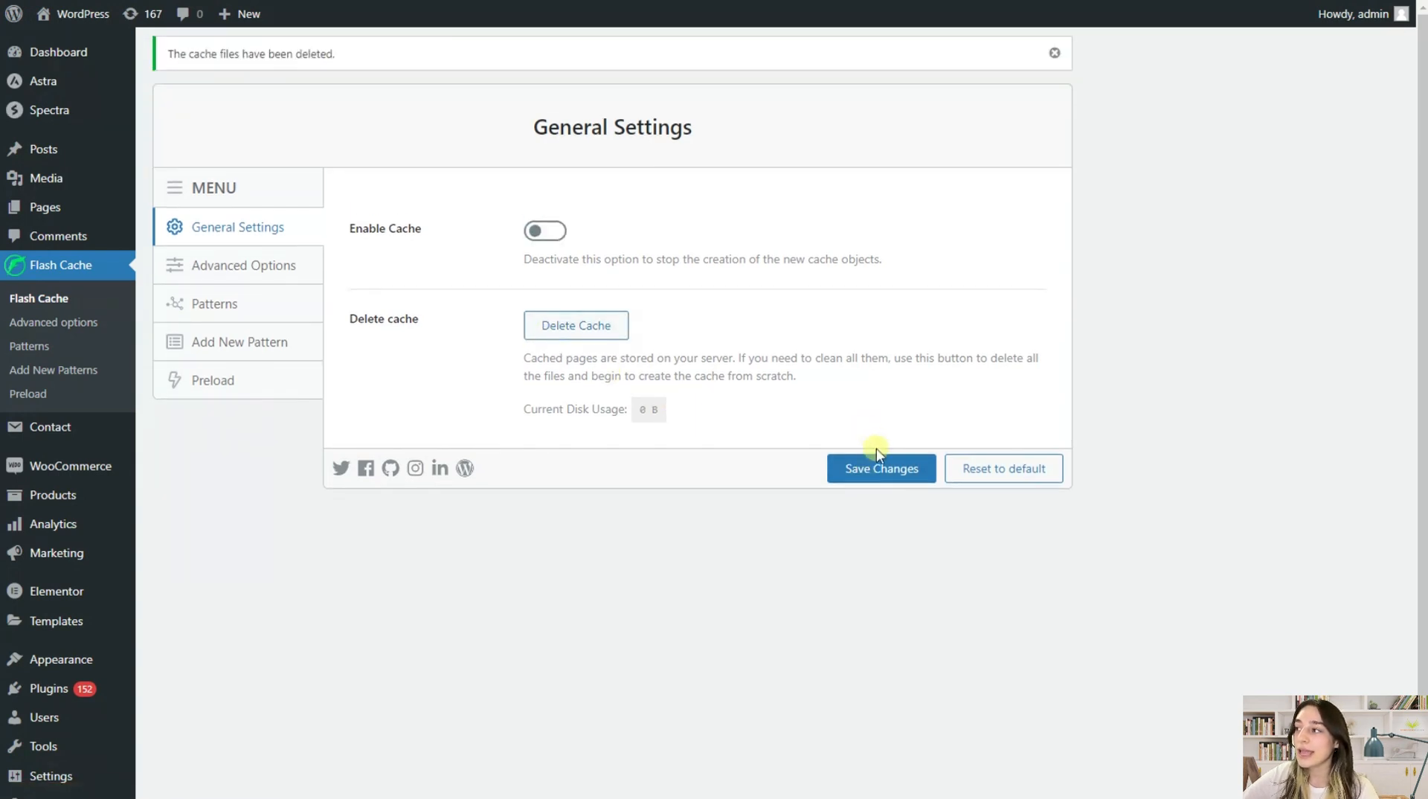
left_click(526, 237)
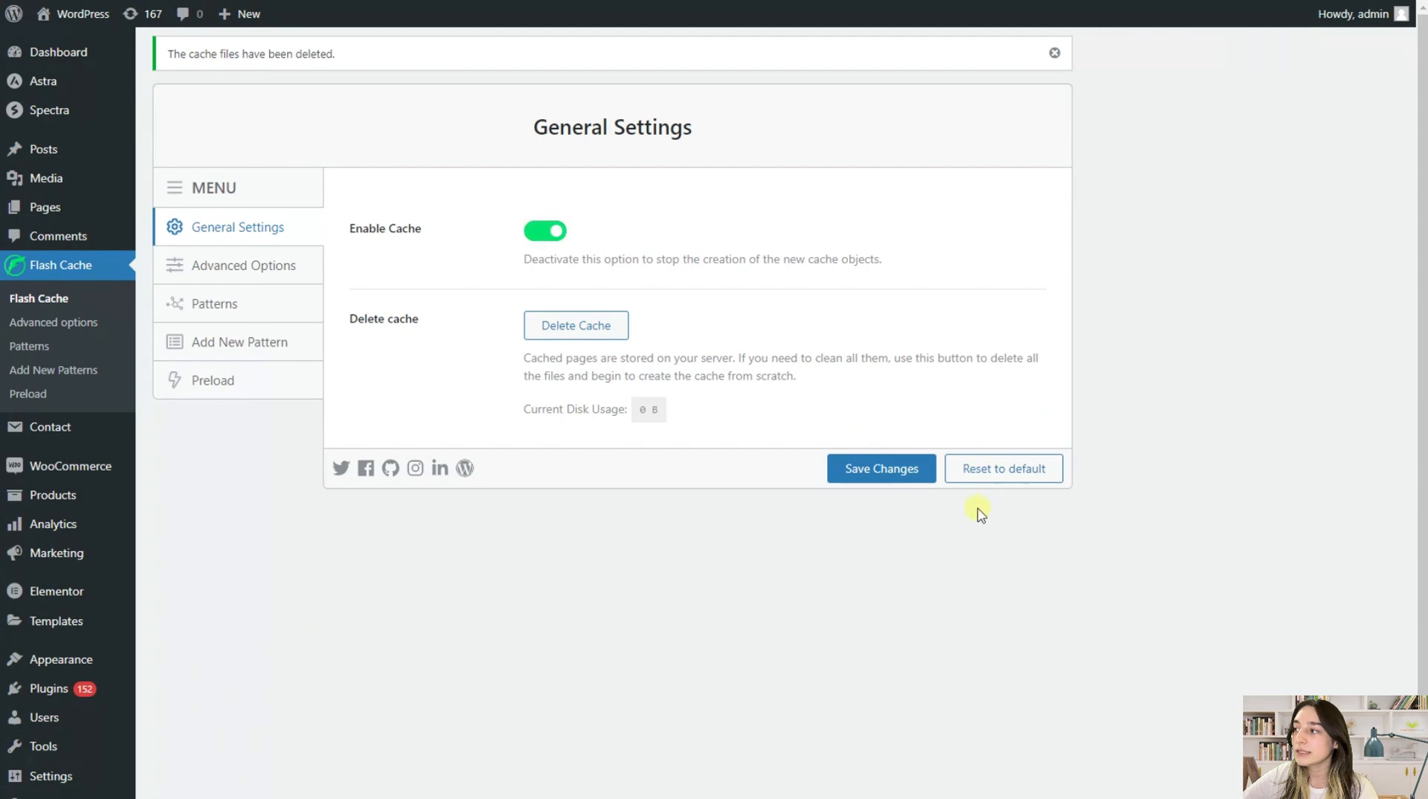
left_click(904, 469)
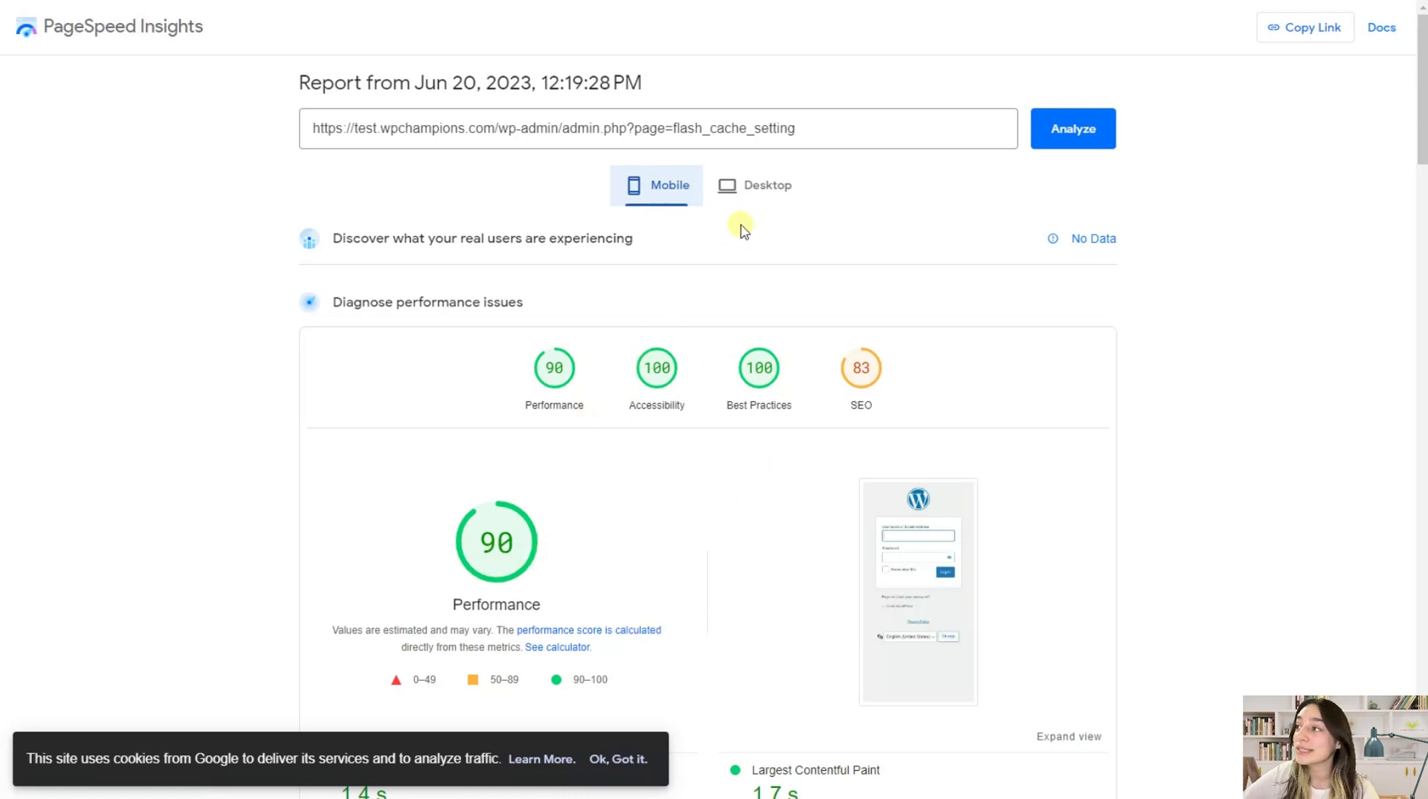
- Switch to the PageSpeed Insights report and examine the desktop performance results
left_click(758, 186)
scroll(483, 461, "down", 2)
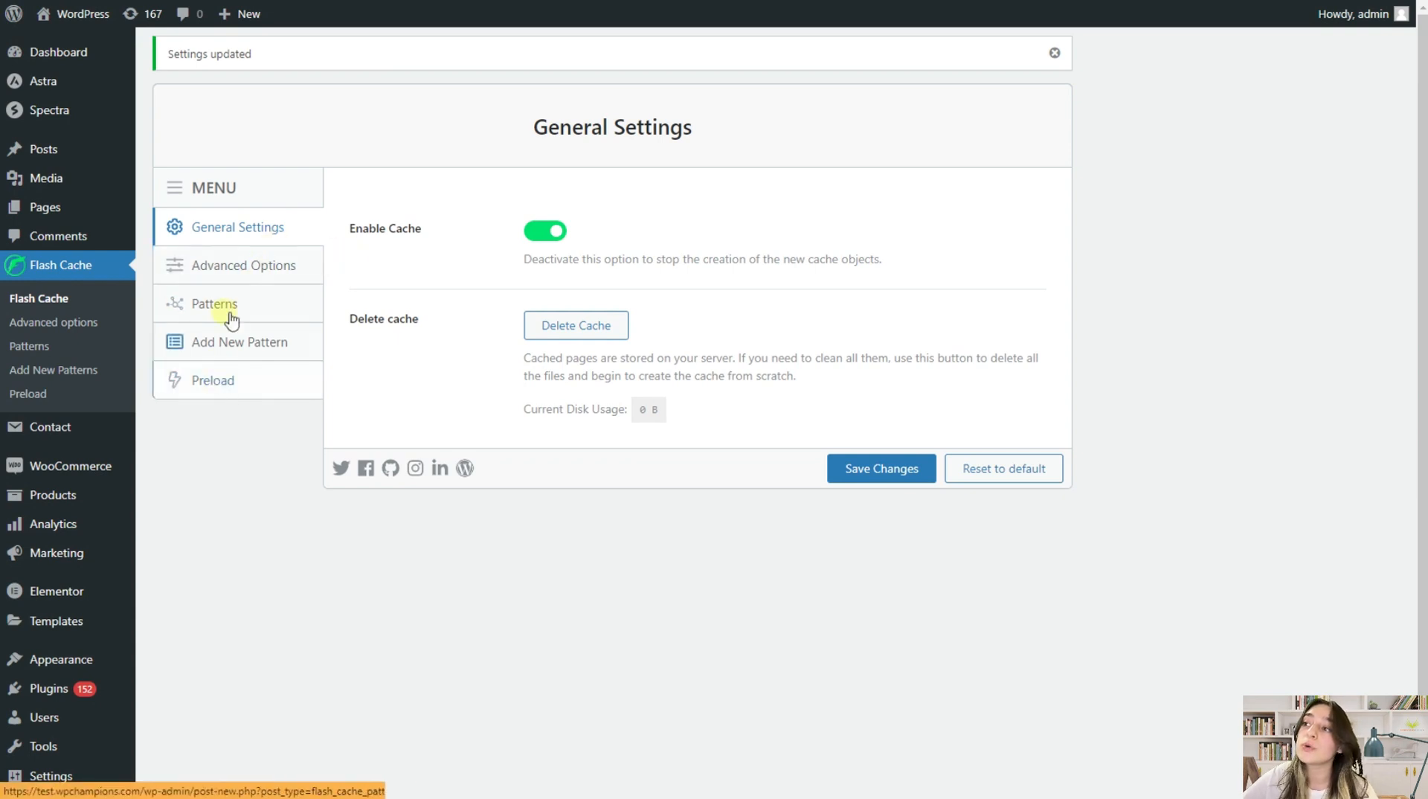
- Review the cache location, viewer protocol policy, default TTL and cookie exclusions in Flash Cache's advanced options
left_click(240, 269)
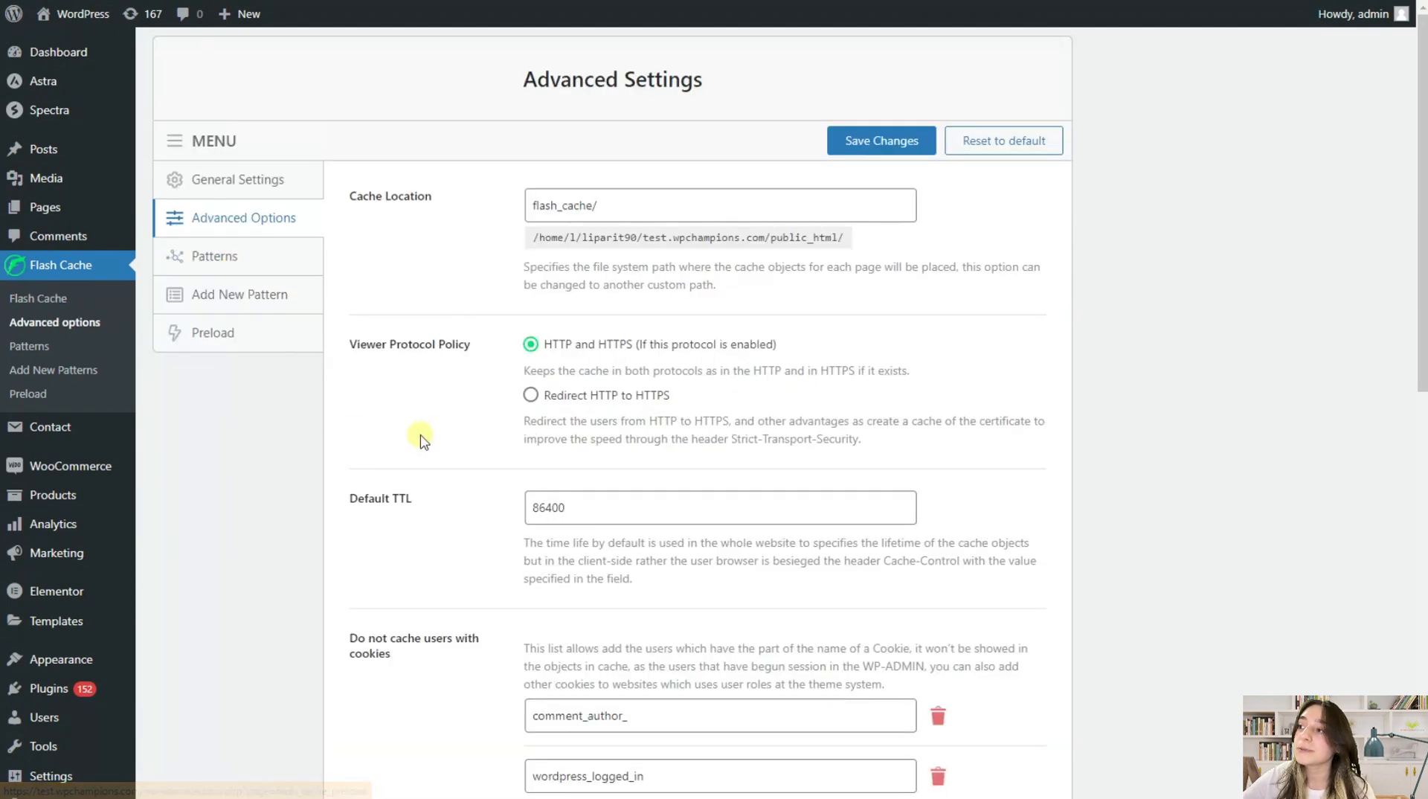
scroll(425, 433, "down", 3)
scroll(426, 434, "up", 3)
scroll(425, 295, "down", 9)
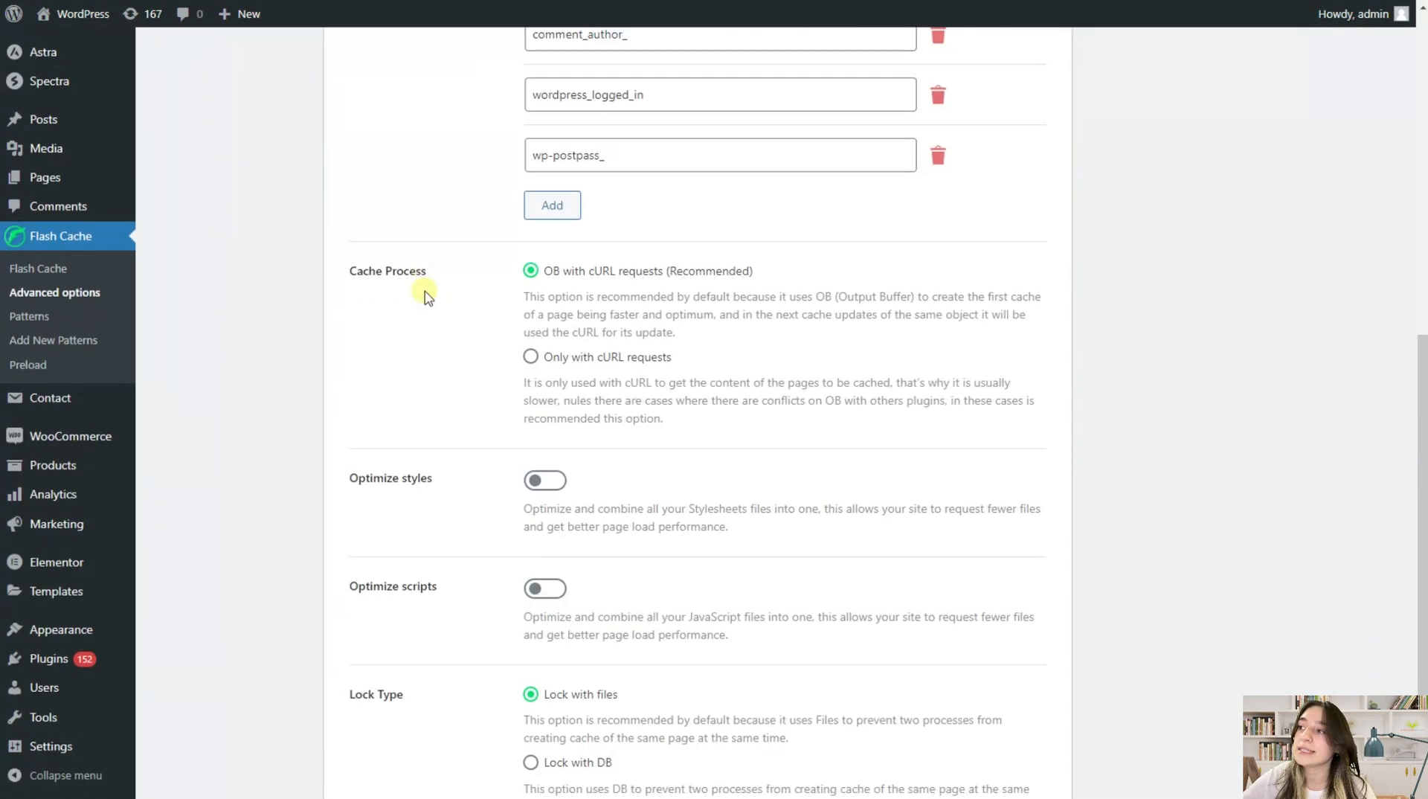
scroll(426, 296, "up", 9)
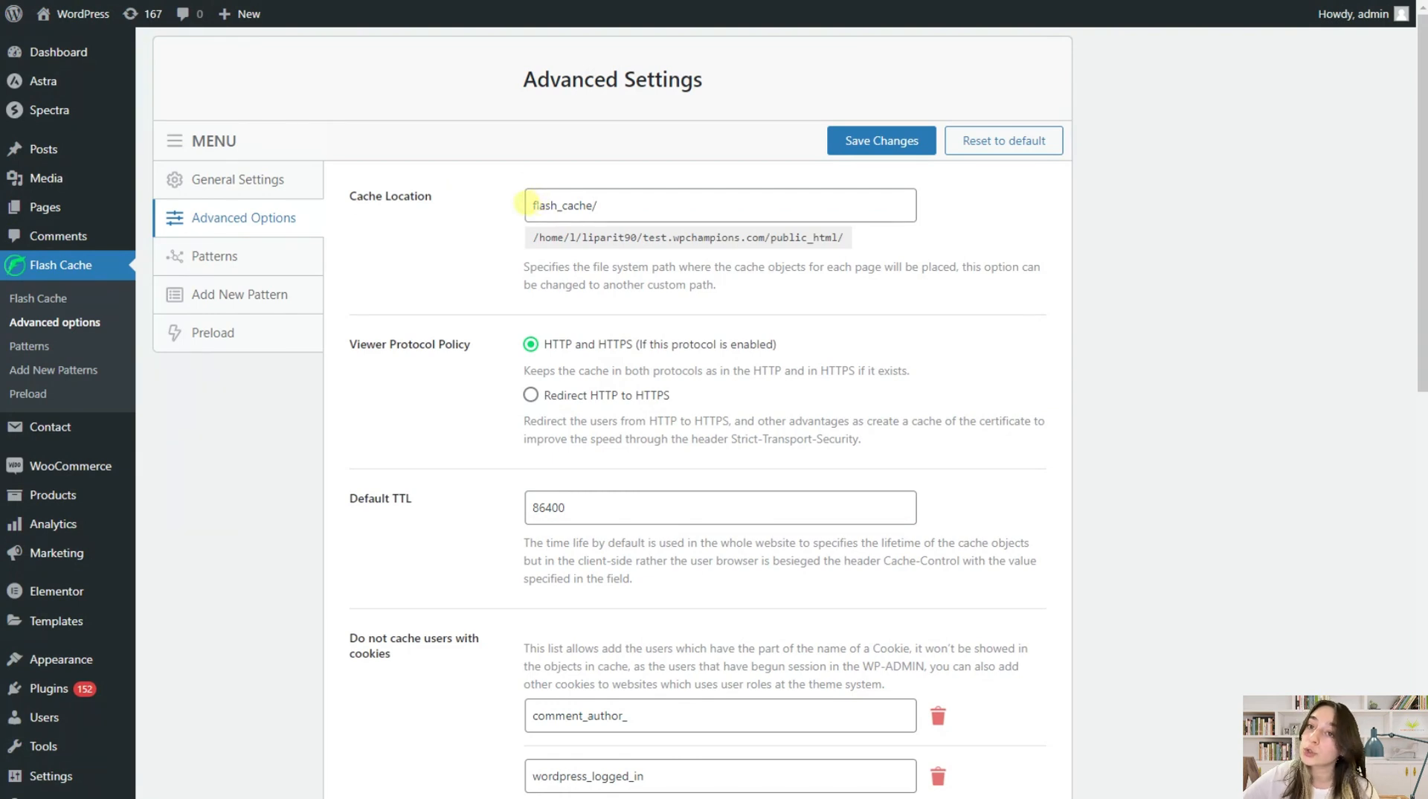
scroll(558, 309, "down", 1)
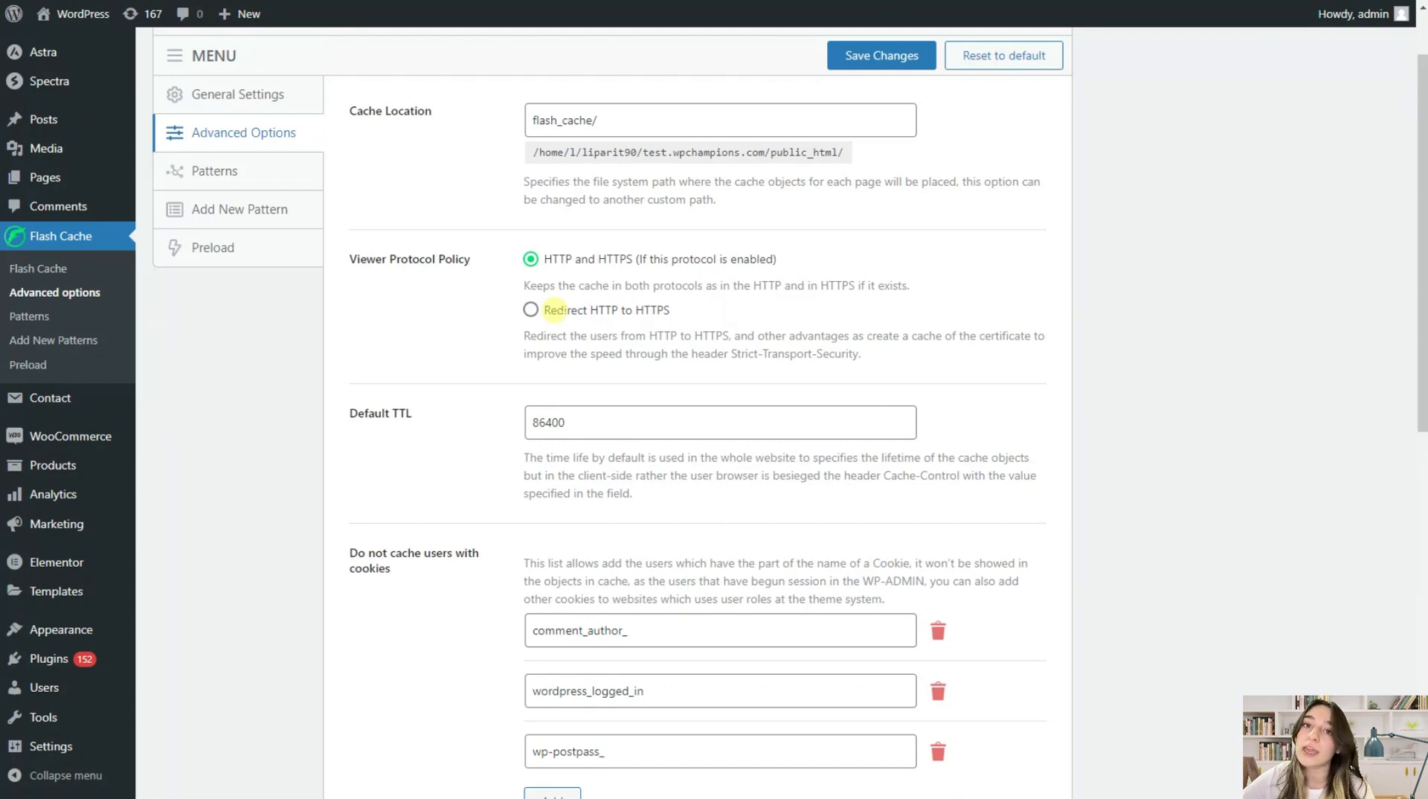
scroll(480, 348, "up", 1)
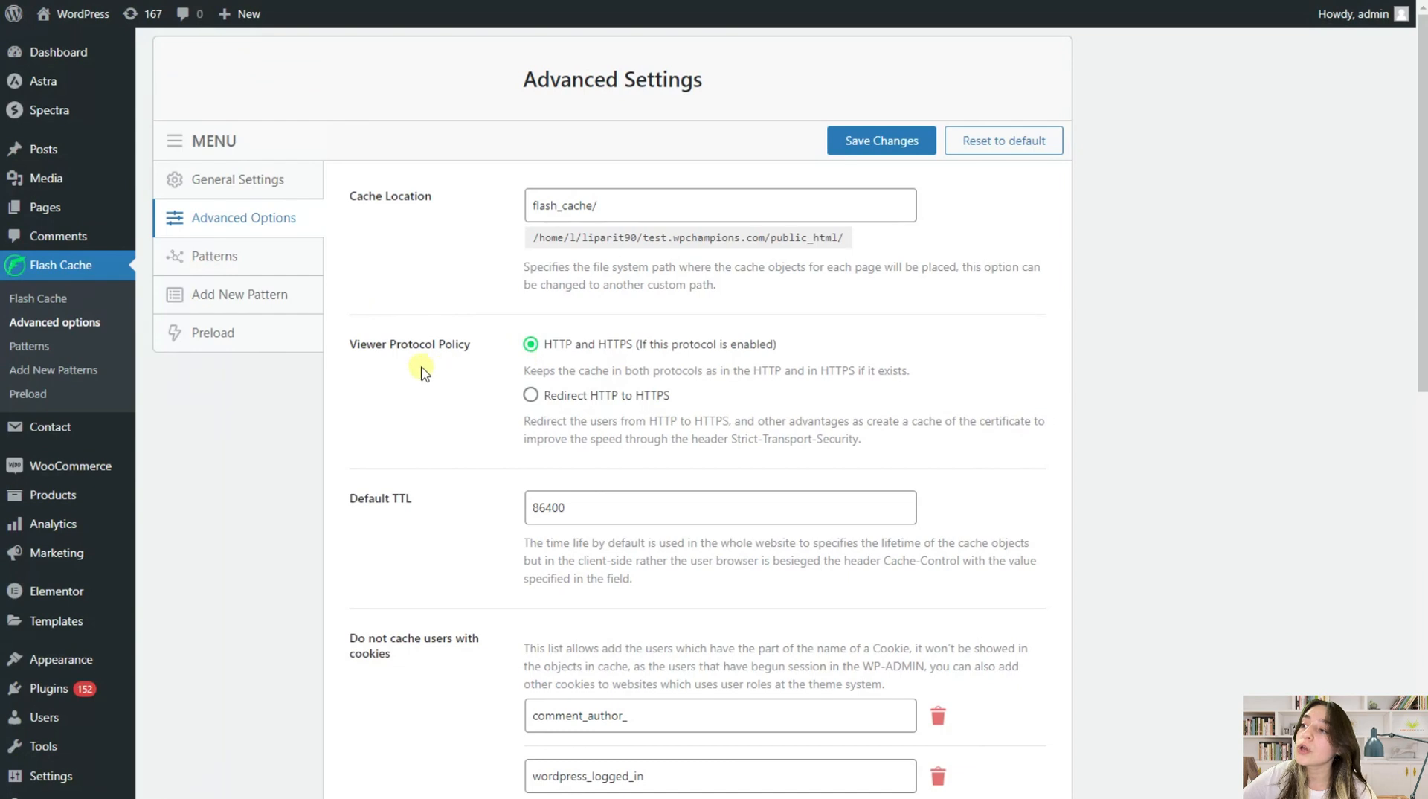
scroll(402, 402, "down", 2)
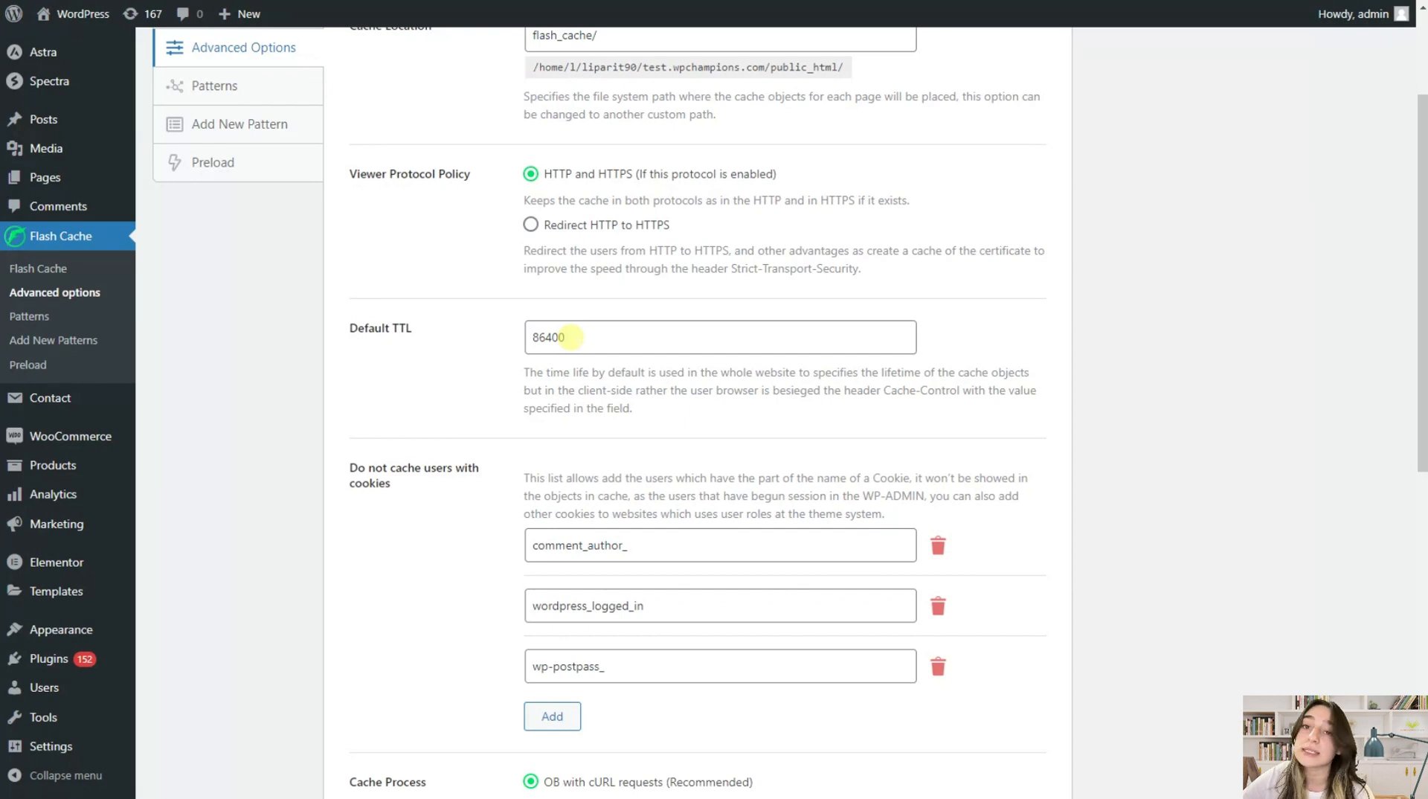
scroll(476, 438, "down", 2)
scroll(480, 439, "down", 1)
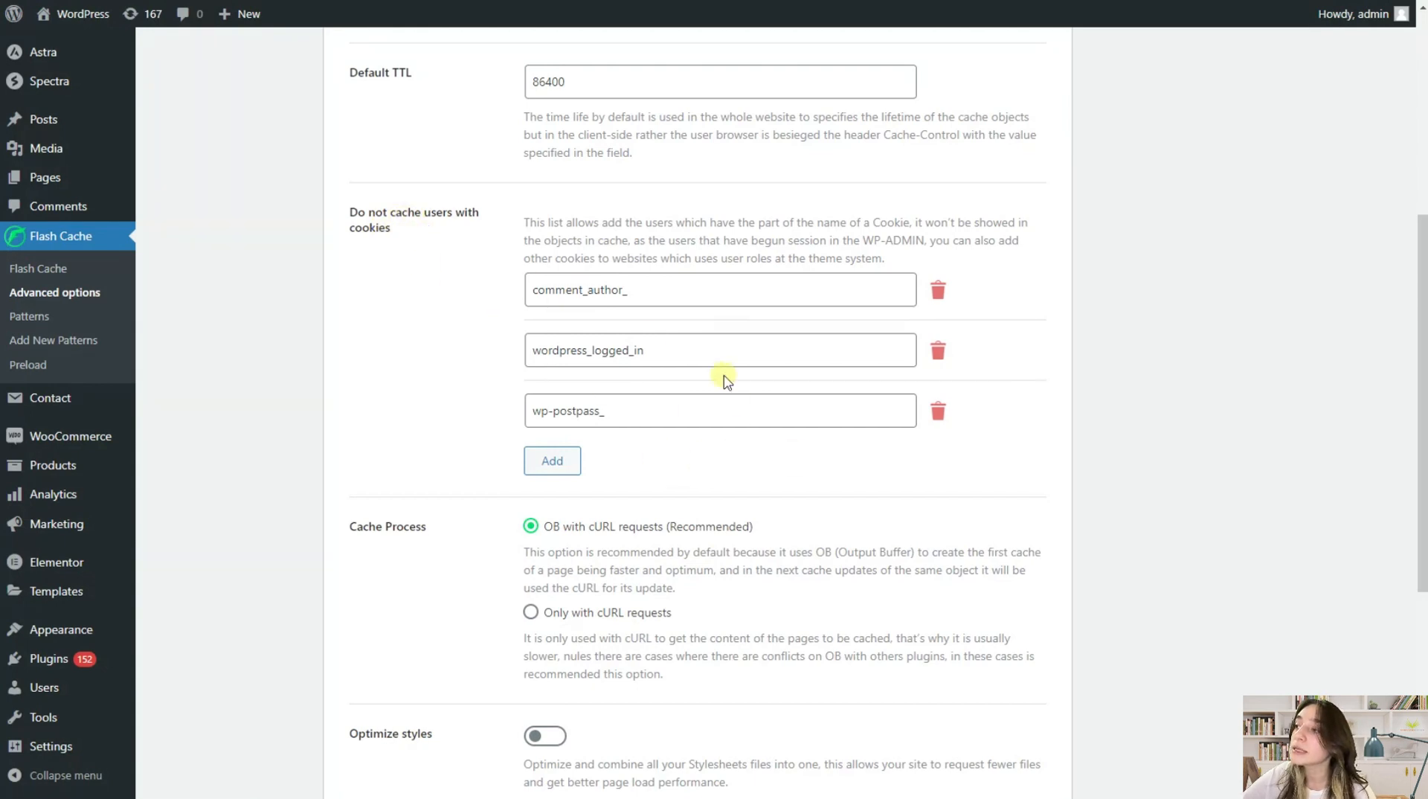
- Try adding a blank entry to the list of cookies whose users are not cached, and delete that entry
left_click(568, 462)
left_click(939, 471)
scroll(508, 429, "down", 1)
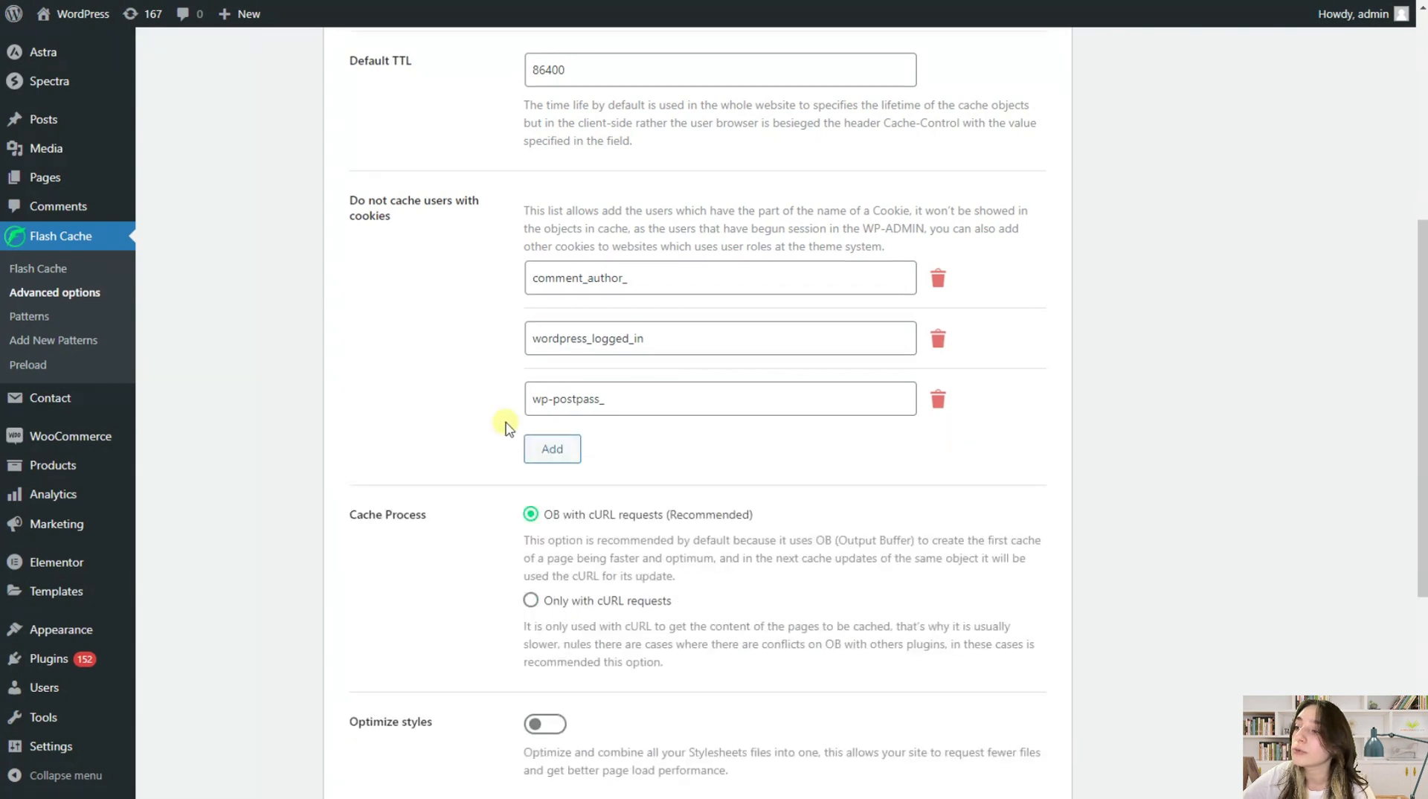
- Review the cache process, optimize styles, optimize scripts and lock type options in the advanced settings
scroll(508, 429, "down", 5)
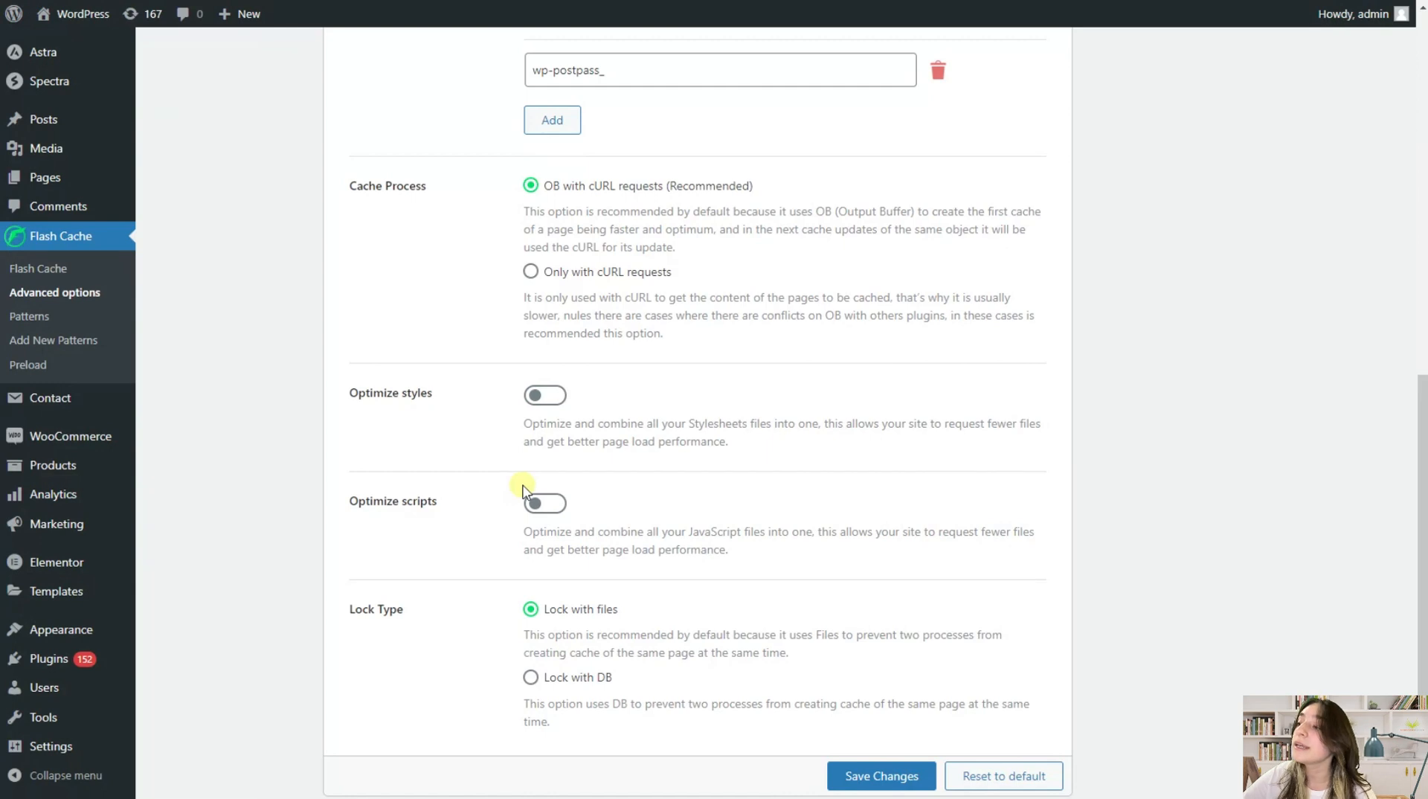
scroll(531, 495, "down", 1)
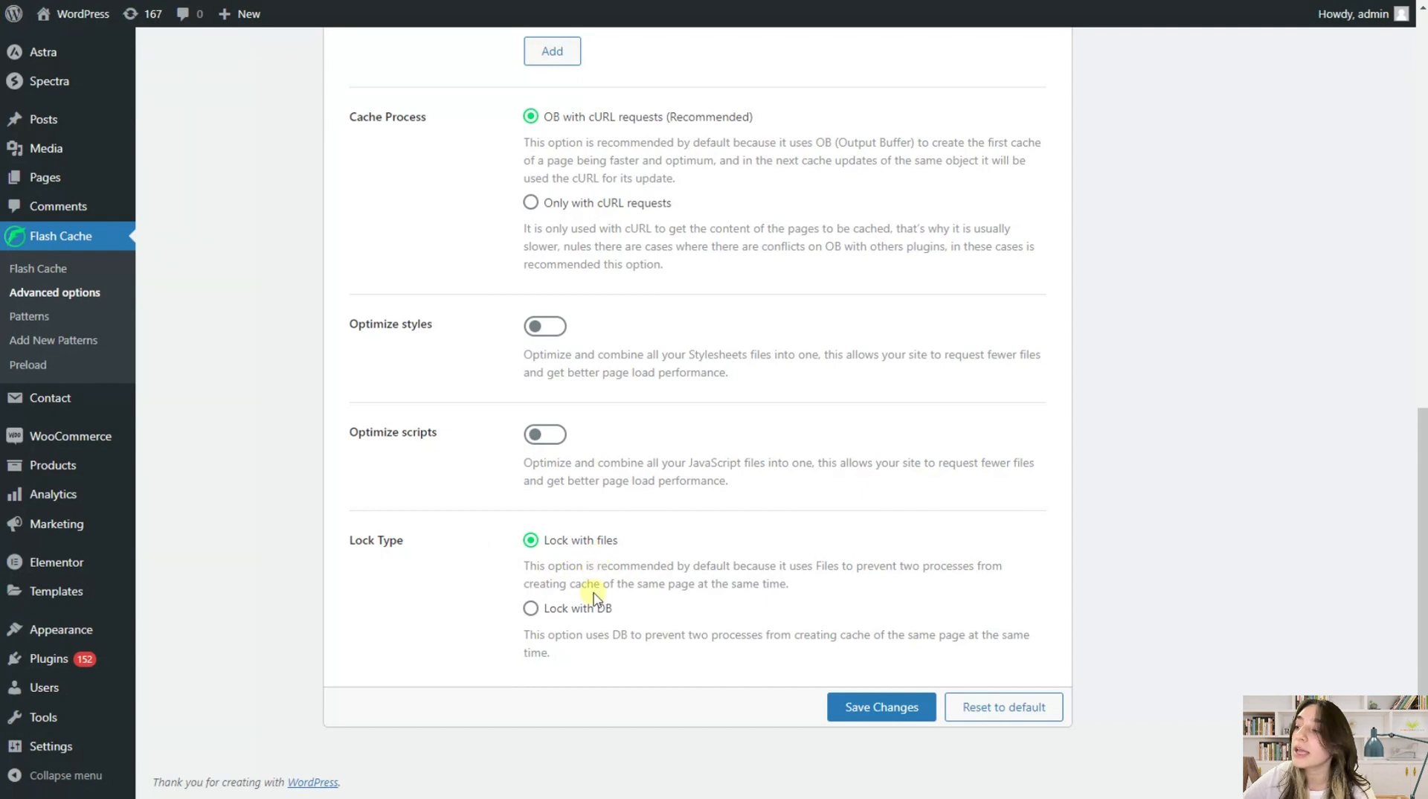
scroll(586, 632, "up", 3)
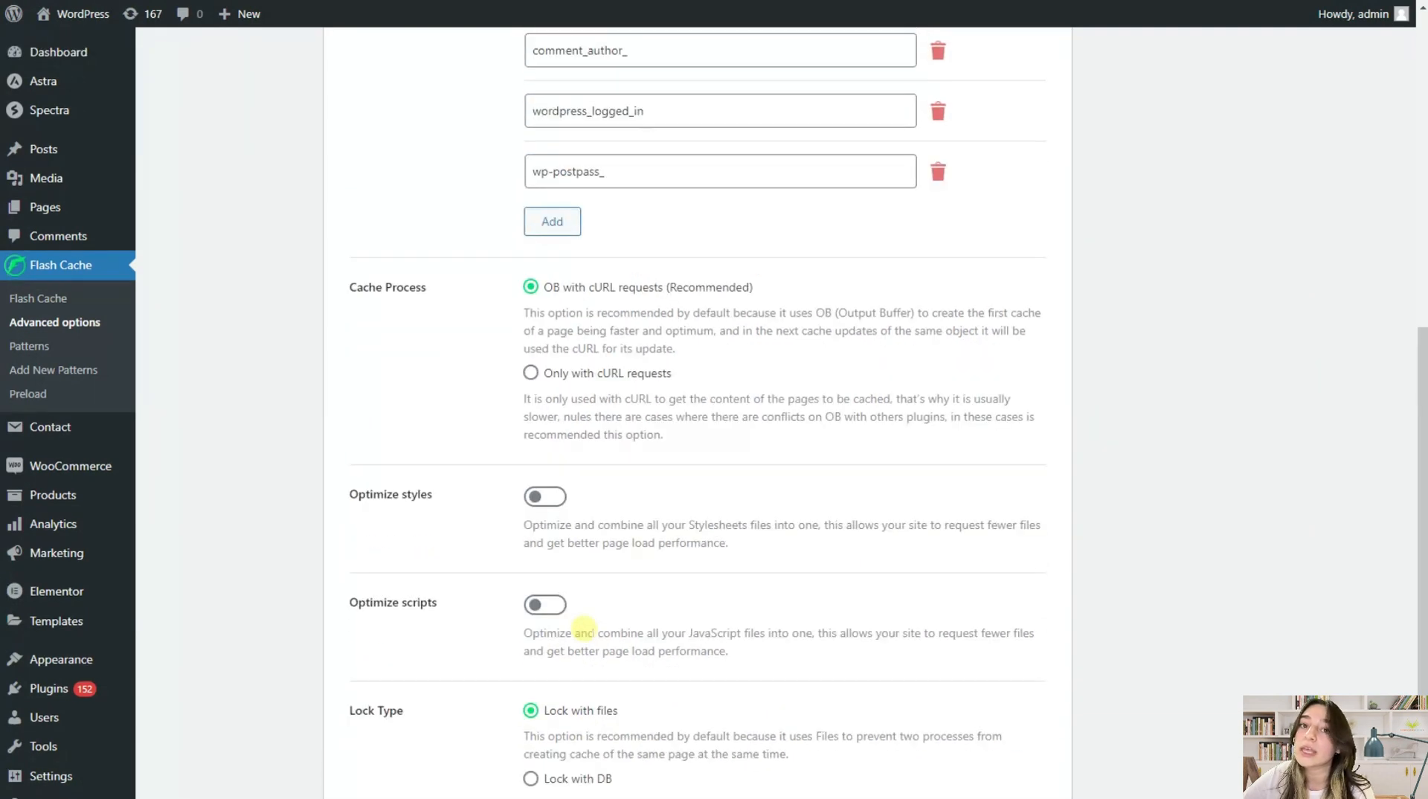
scroll(584, 631, "down", 3)
scroll(535, 624, "up", 15)
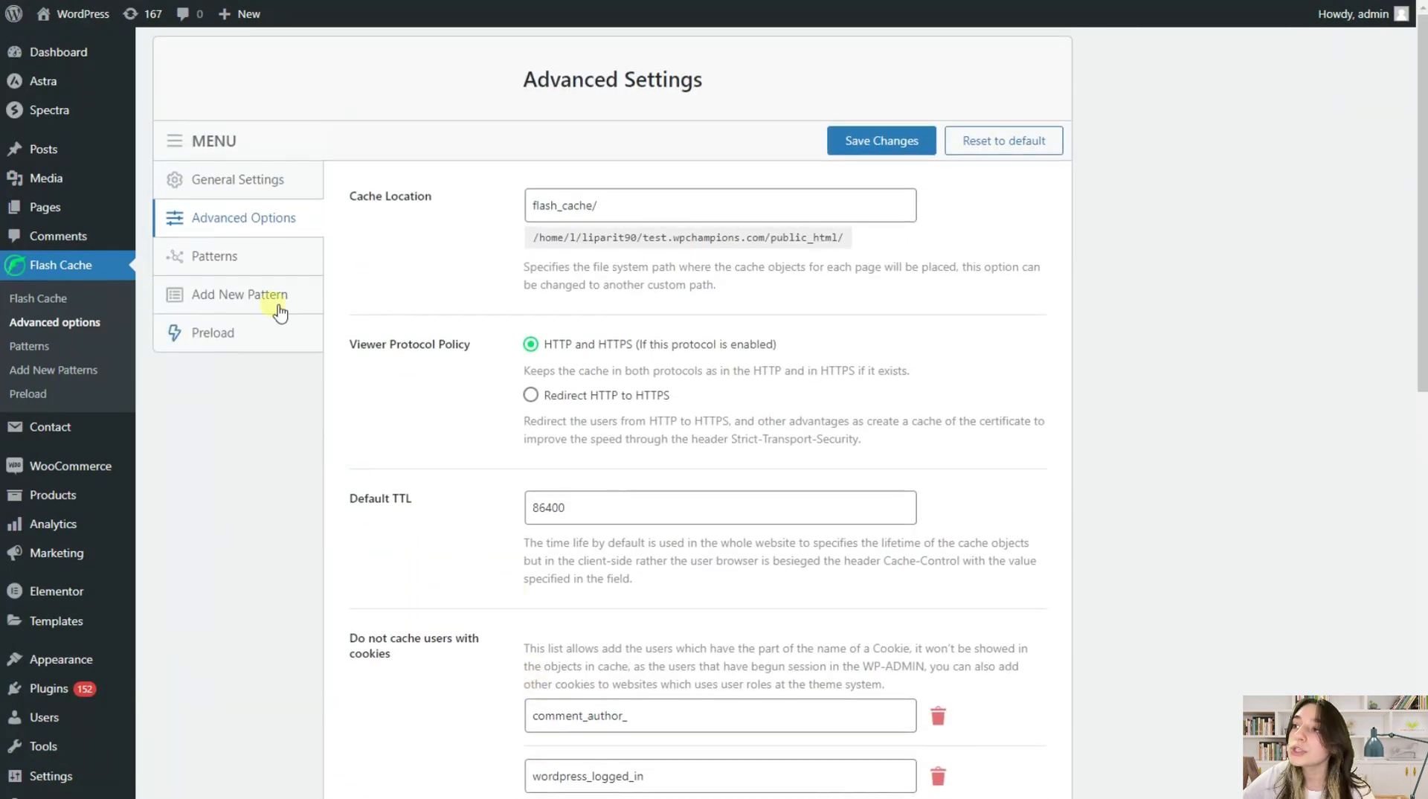
- Open a new Flash Cache pattern form from the patterns list and examine its page type options
left_click(247, 254)
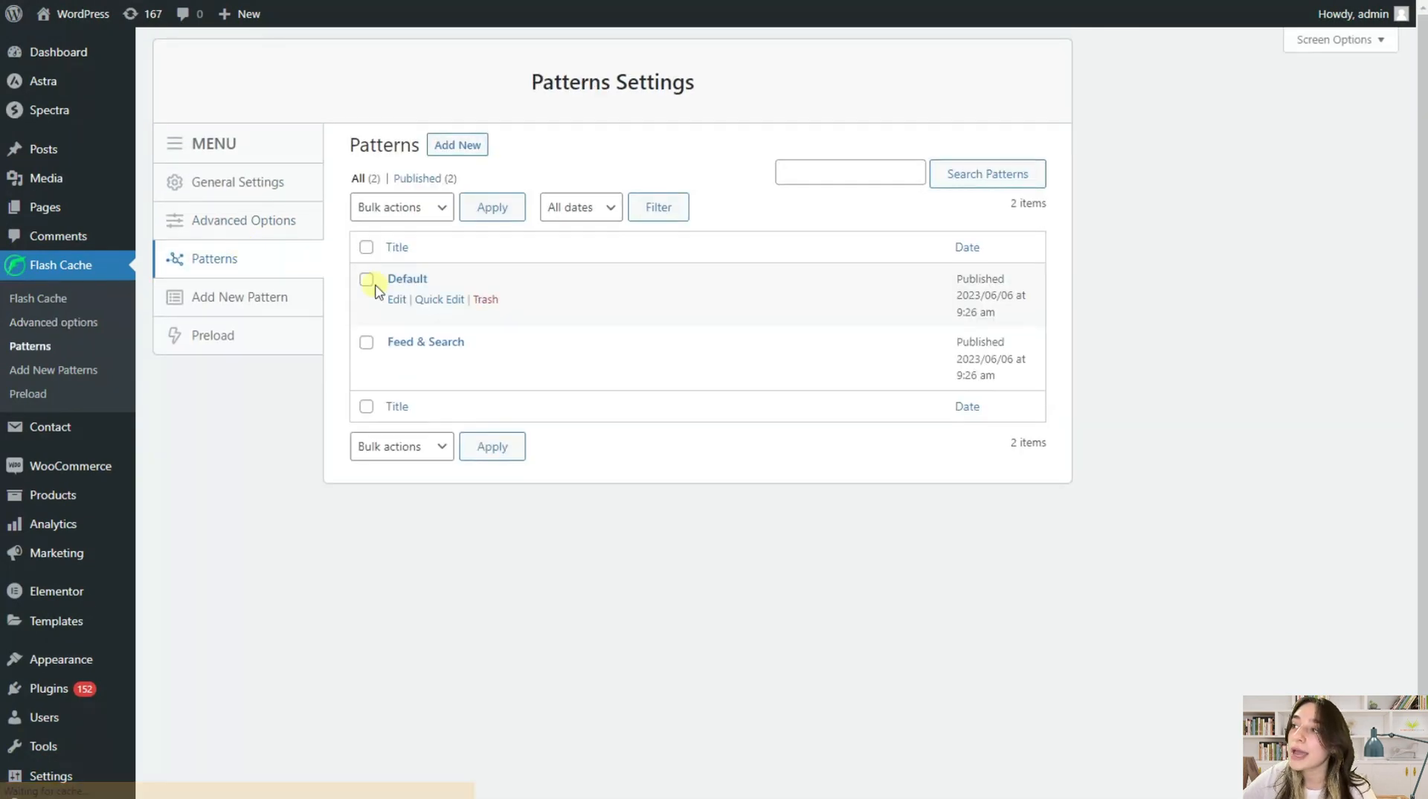
left_click(459, 147)
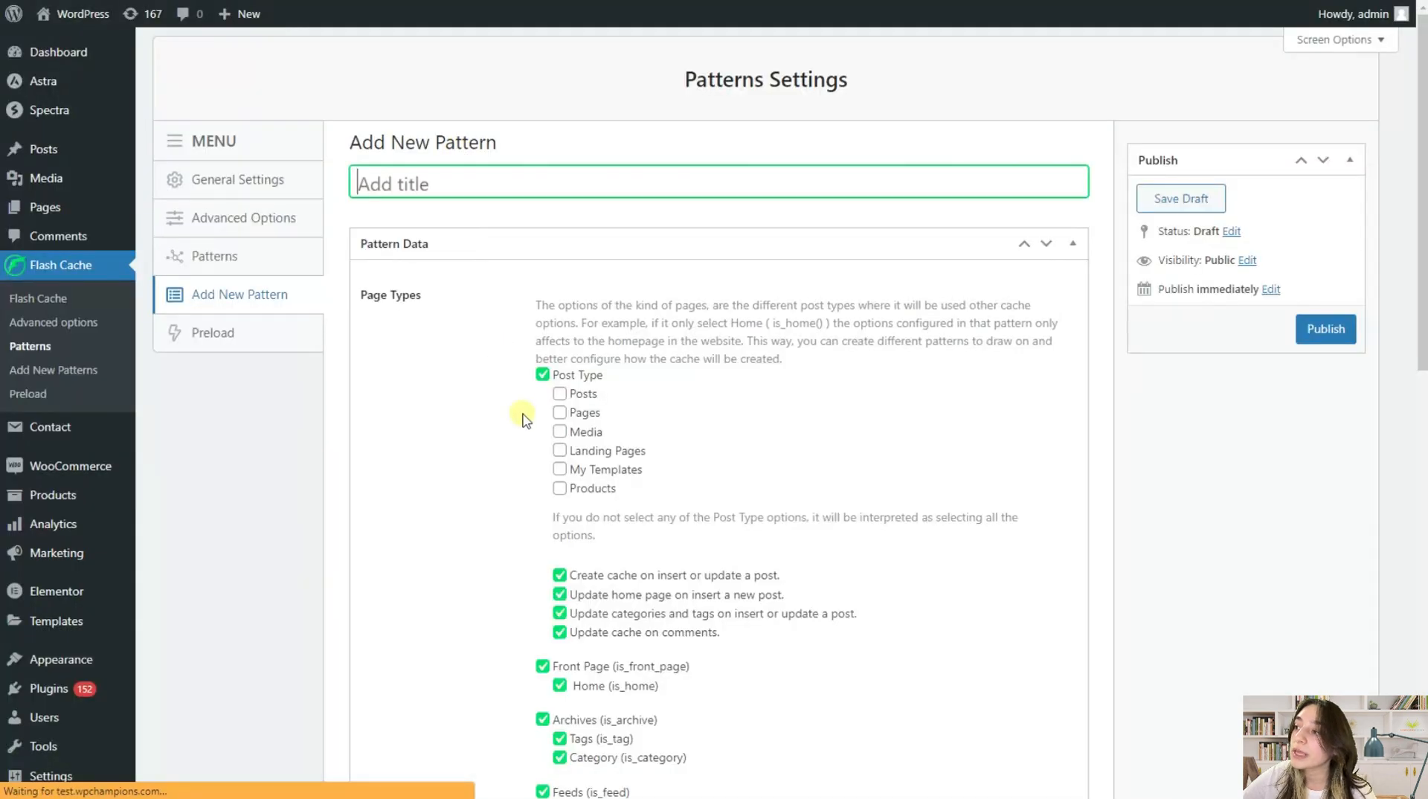
scroll(526, 413, "down", 2)
scroll(482, 243, "up", 2)
scroll(544, 438, "down", 2)
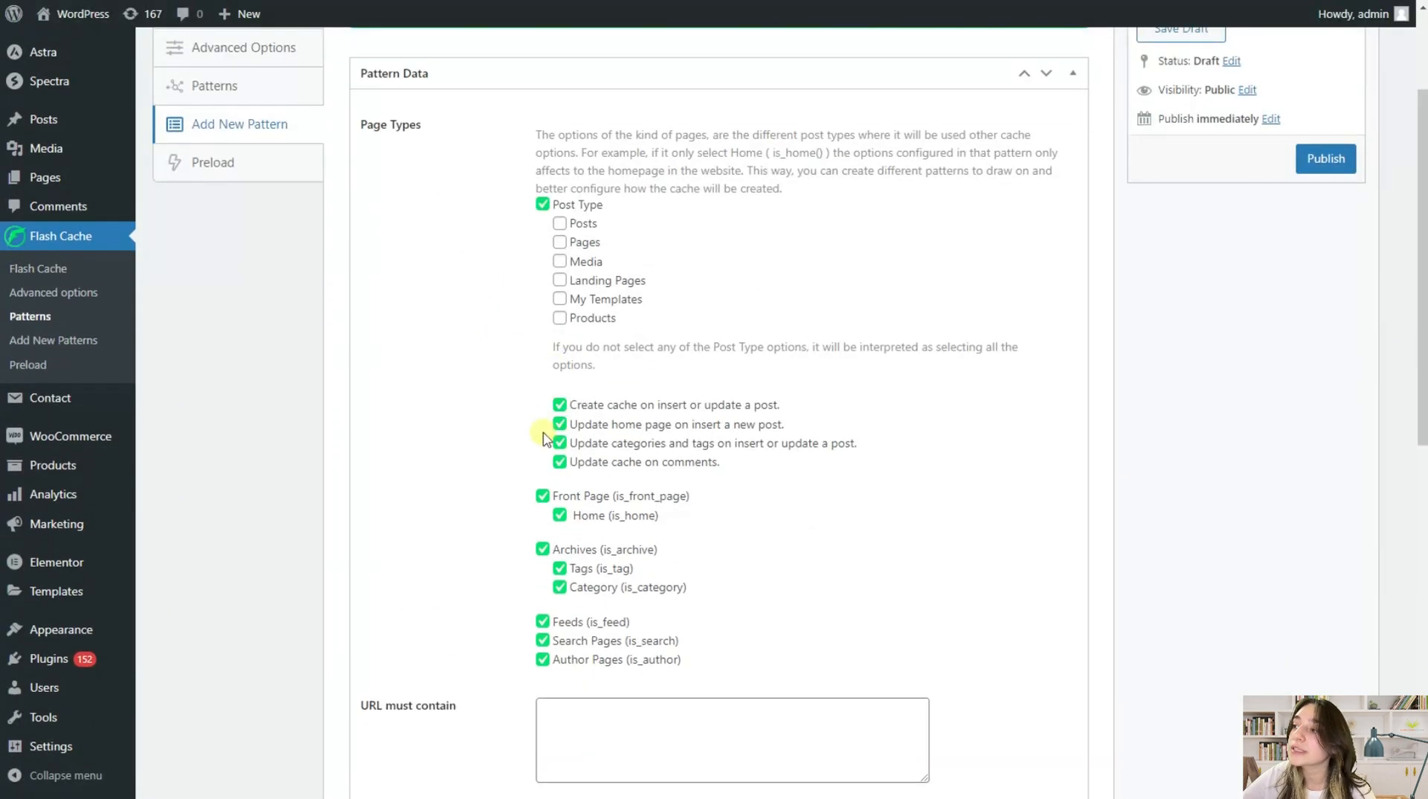
scroll(535, 346, "up", 1)
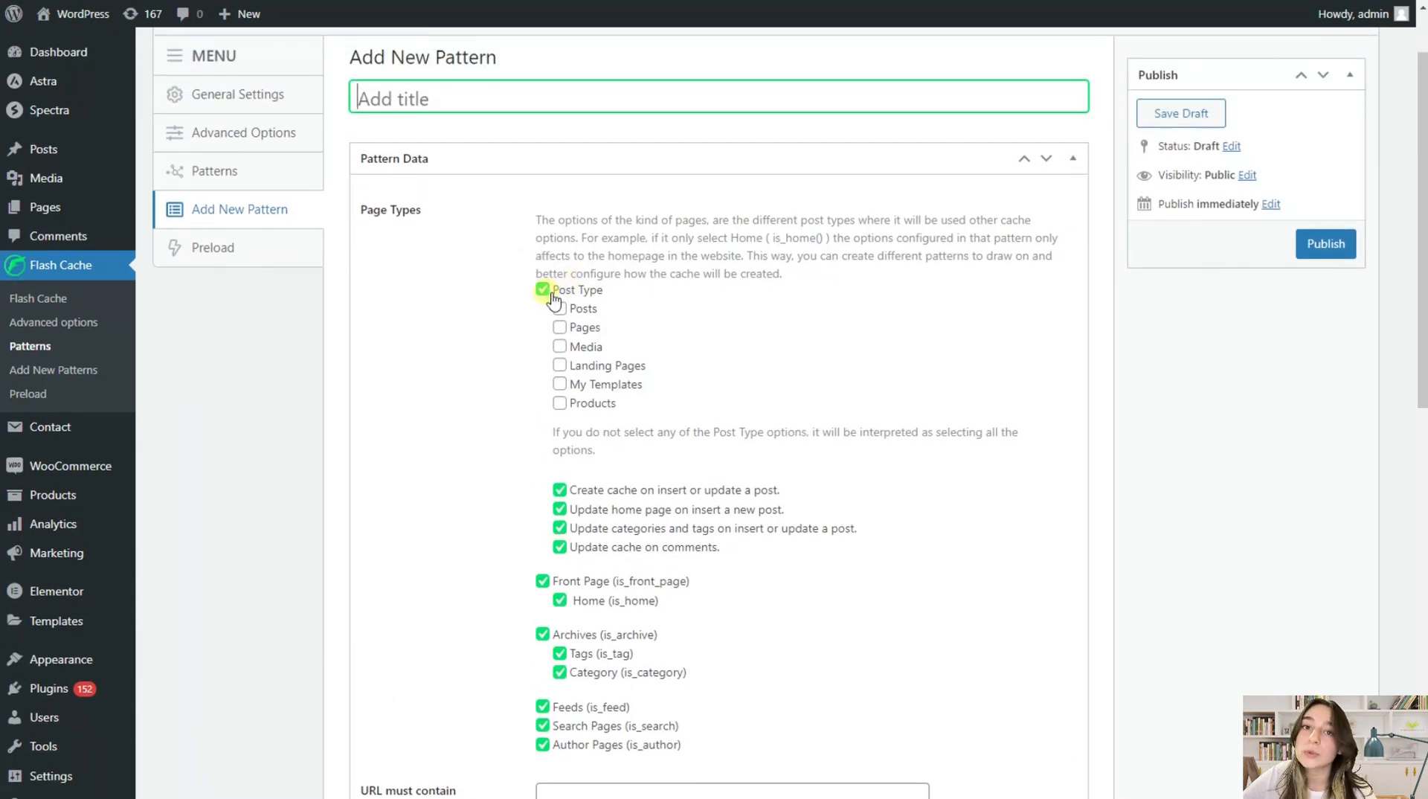
left_click(548, 291)
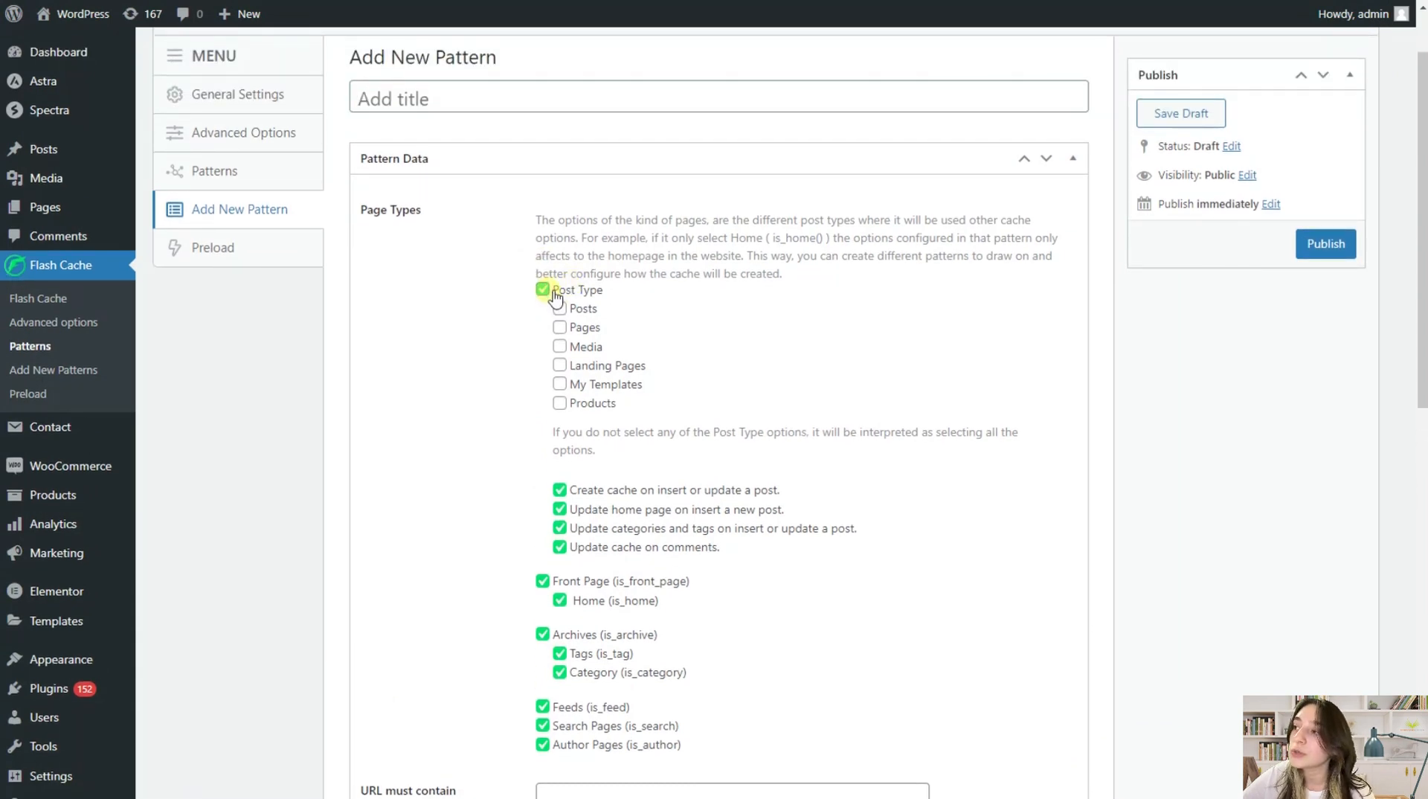
- Review the new pattern's URL inclusion and exclusion rules, cache type, and minimum and maximum TTL settings
scroll(557, 342, "down", 5)
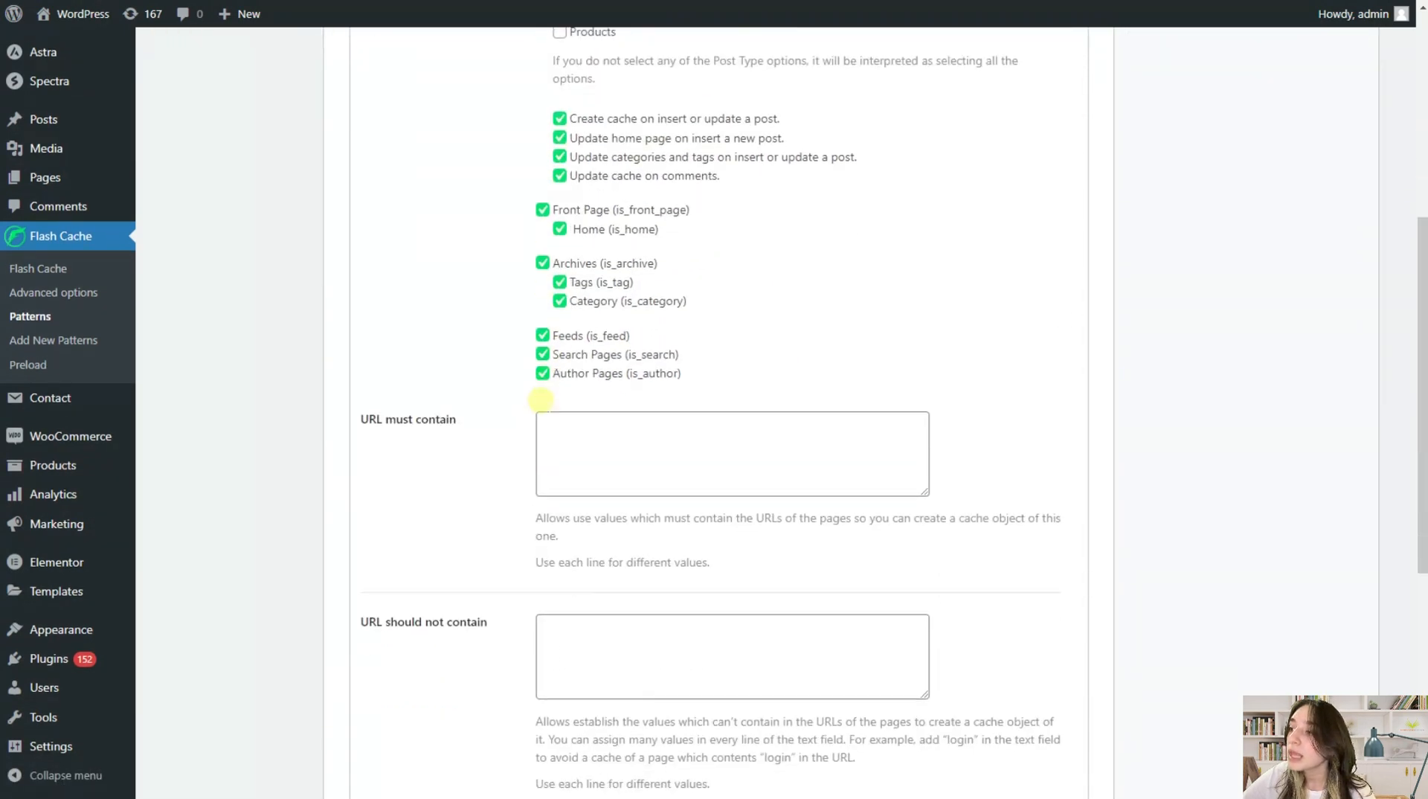
scroll(472, 357, "down", 1)
scroll(493, 366, "up", 2)
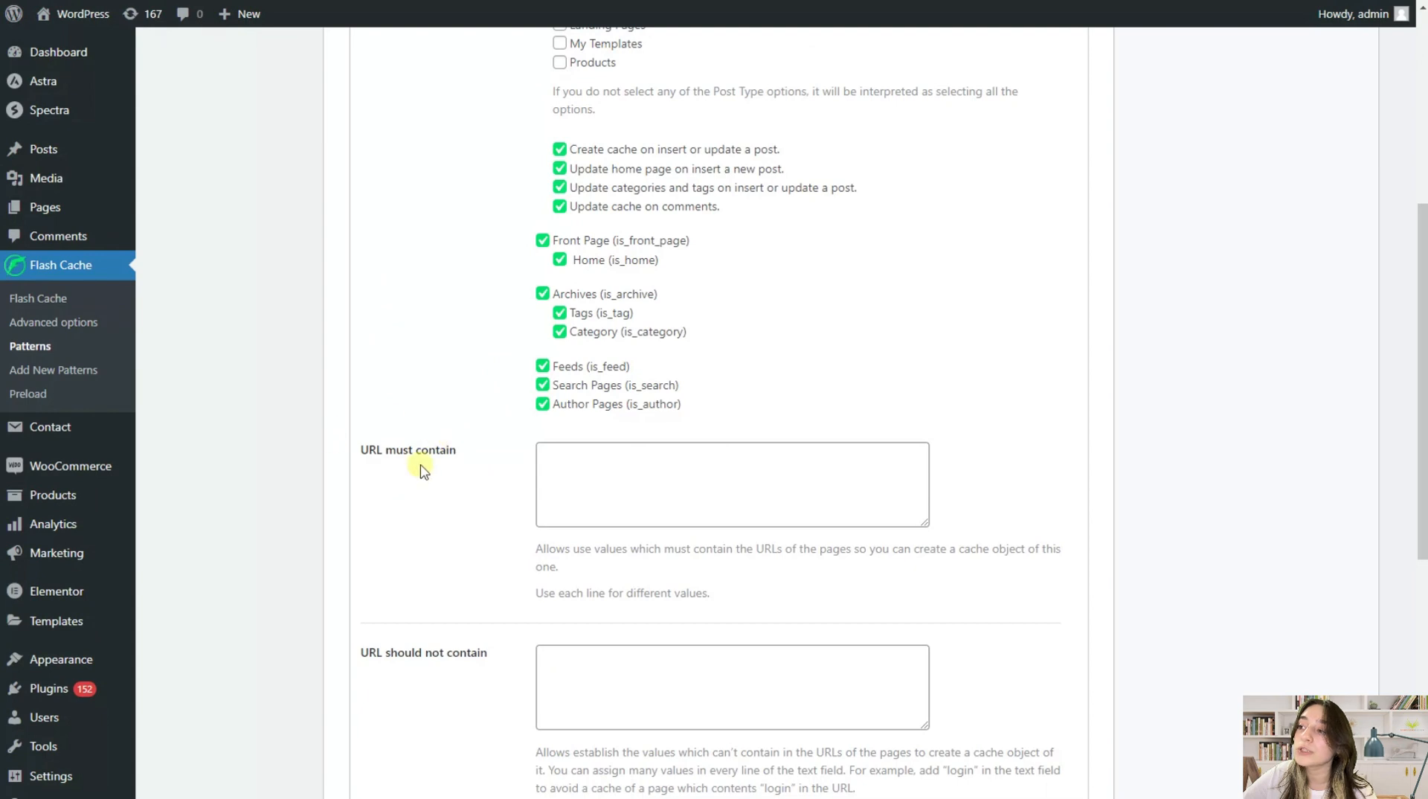
scroll(401, 520, "down", 2)
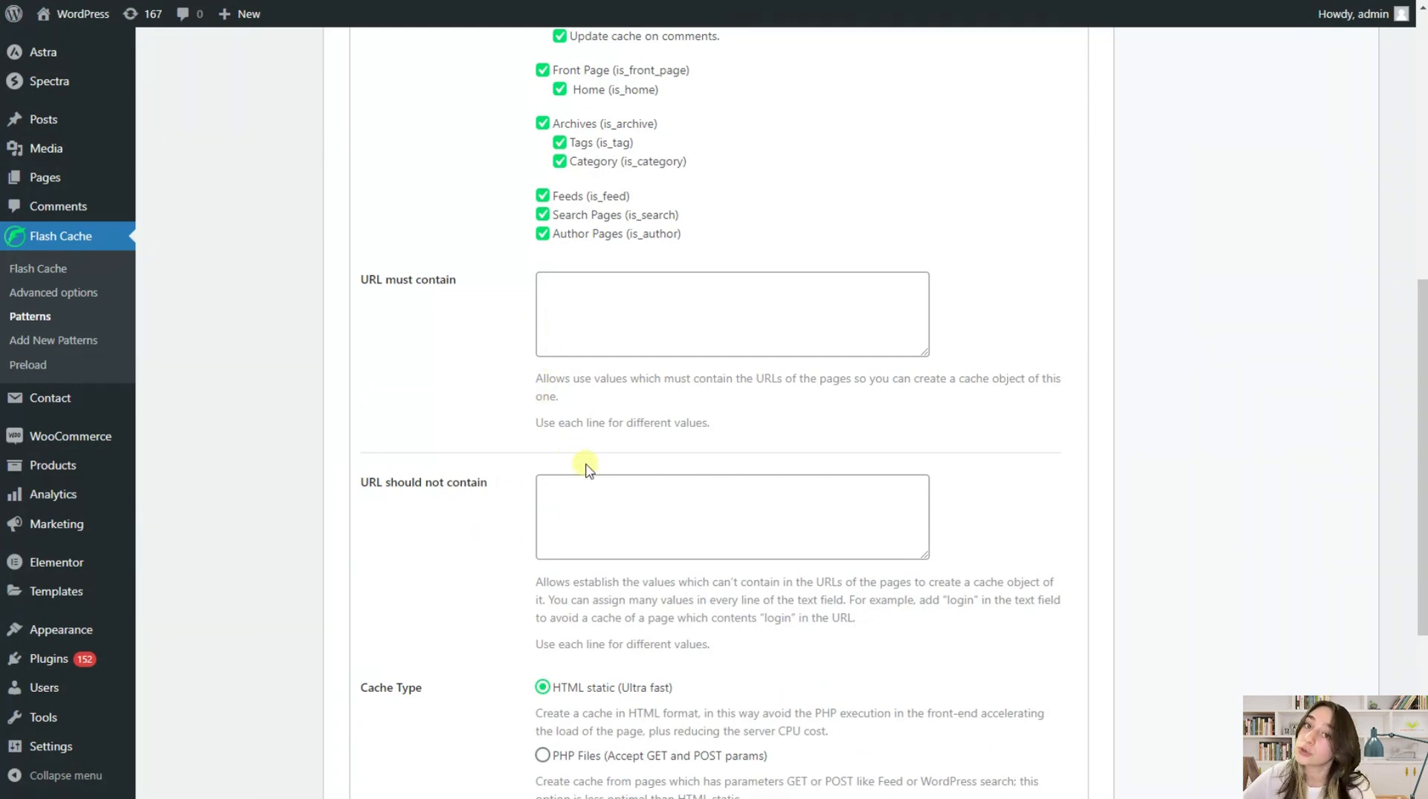
scroll(559, 519, "down", 4)
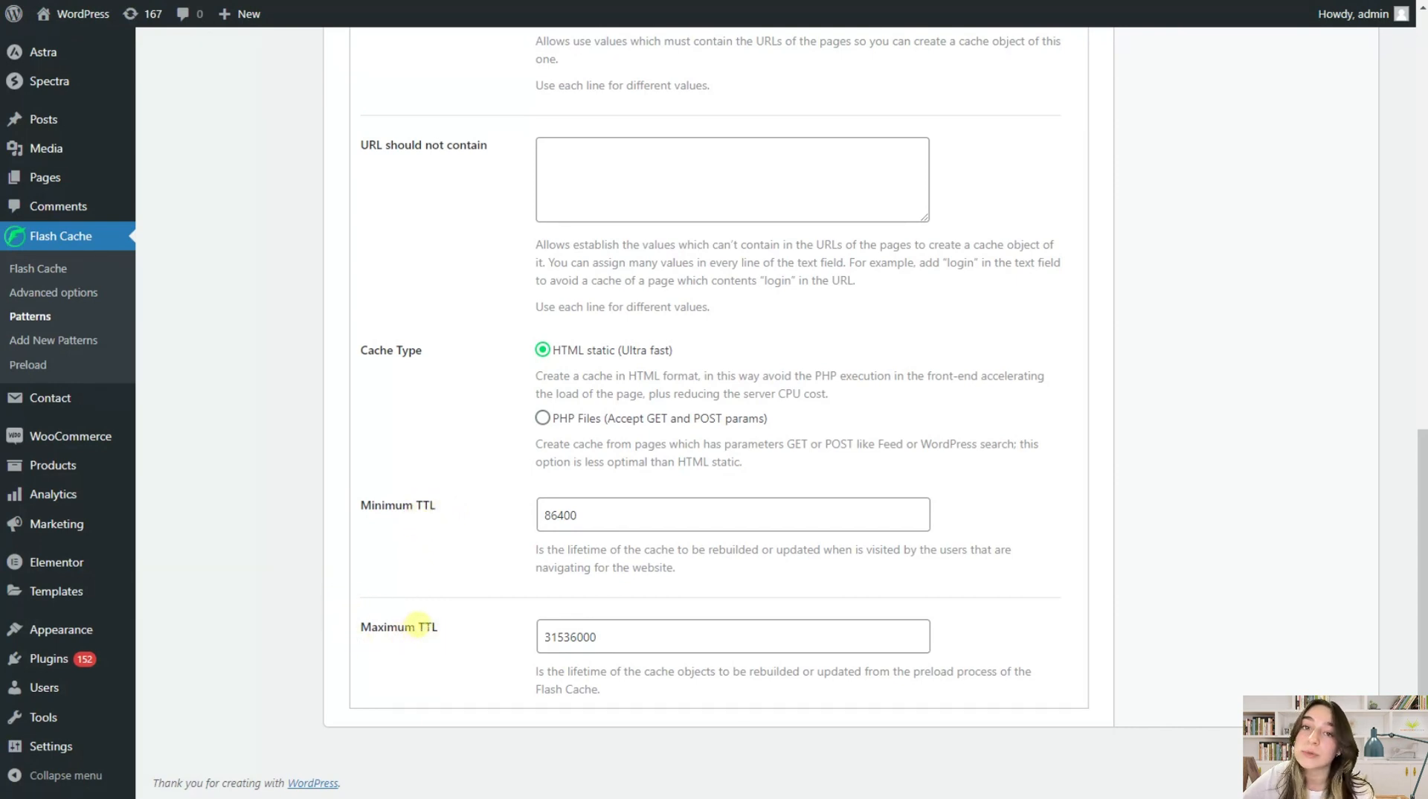
scroll(532, 584, "up", 1)
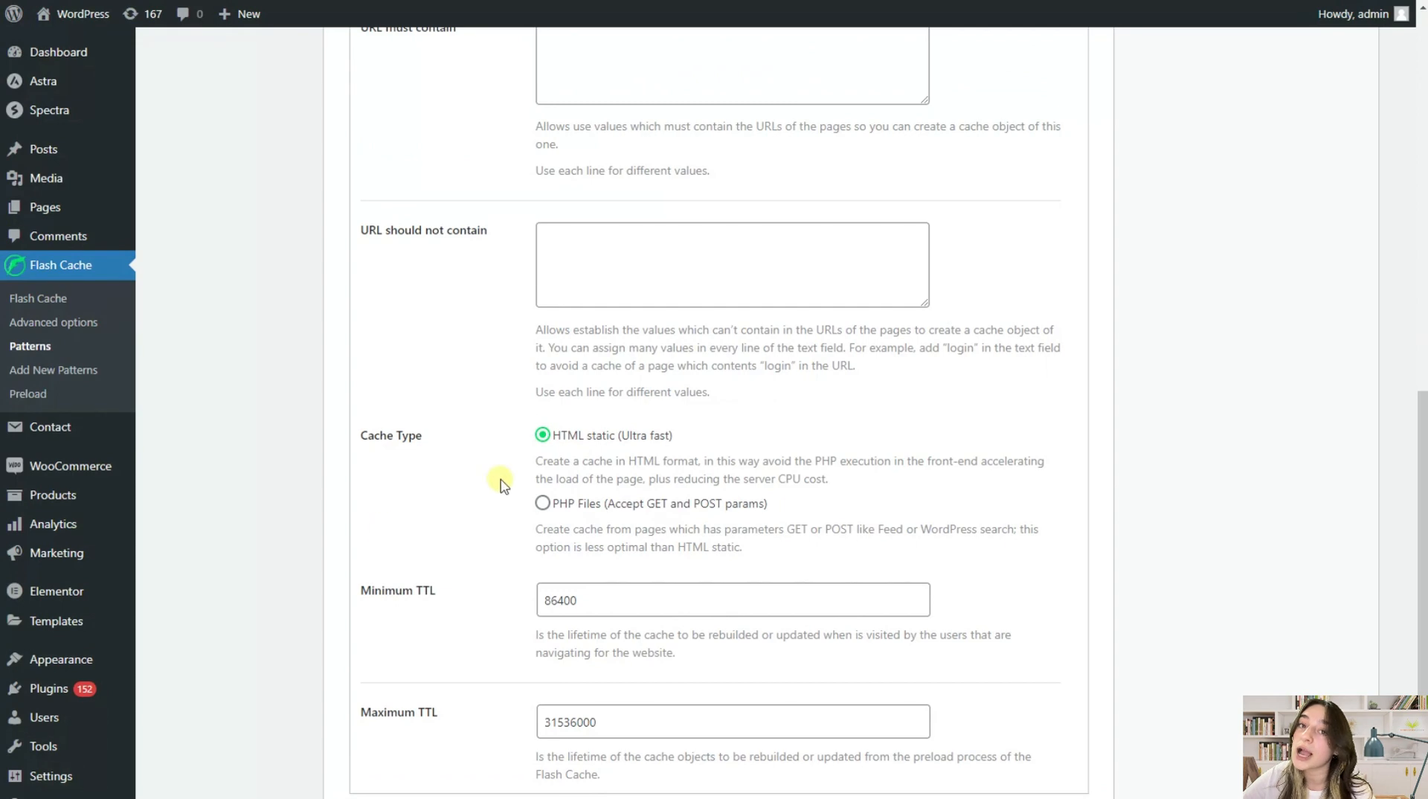
scroll(500, 484, "up", 10)
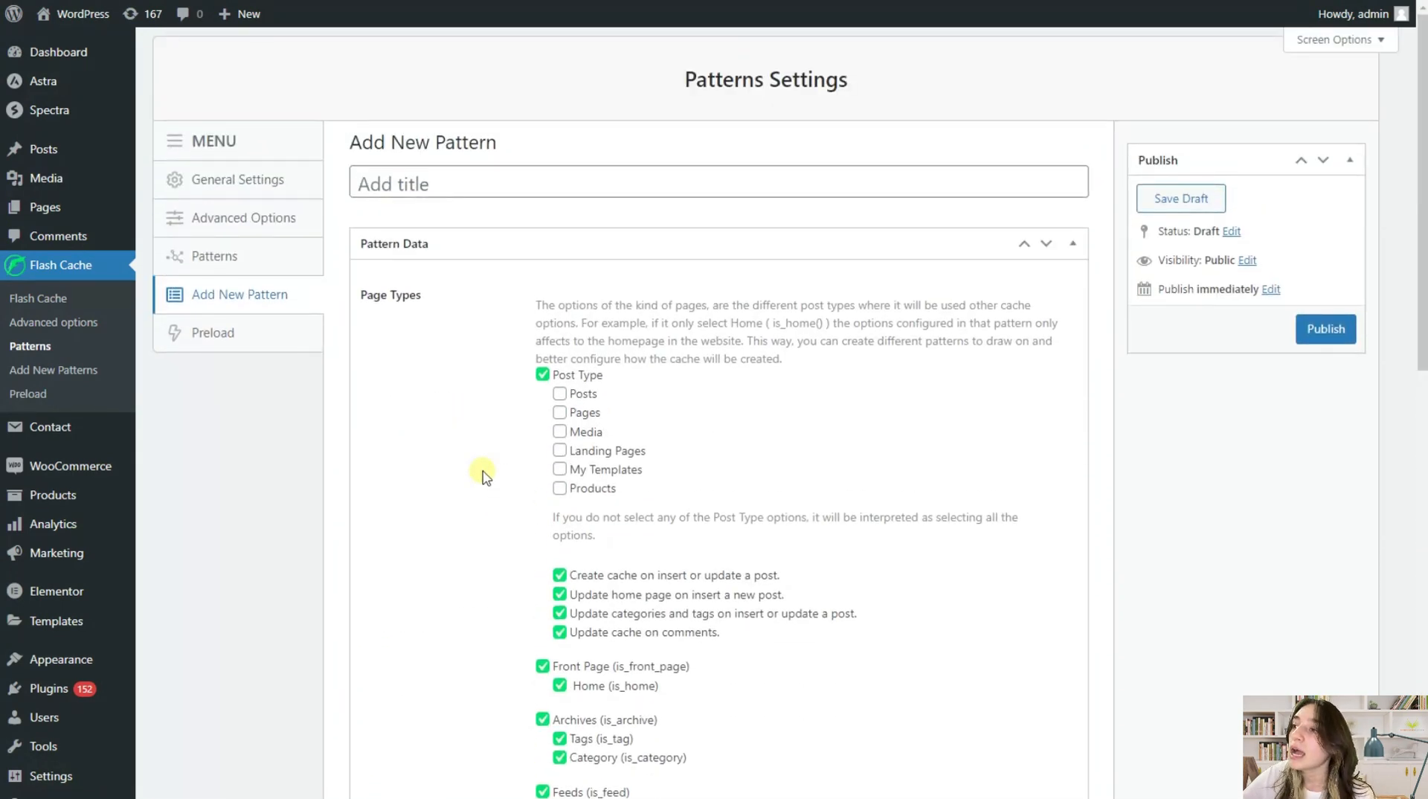
- Open the preload settings and review cache taxonomies, pages per execution, time per preload and disable on finish
left_click(248, 335)
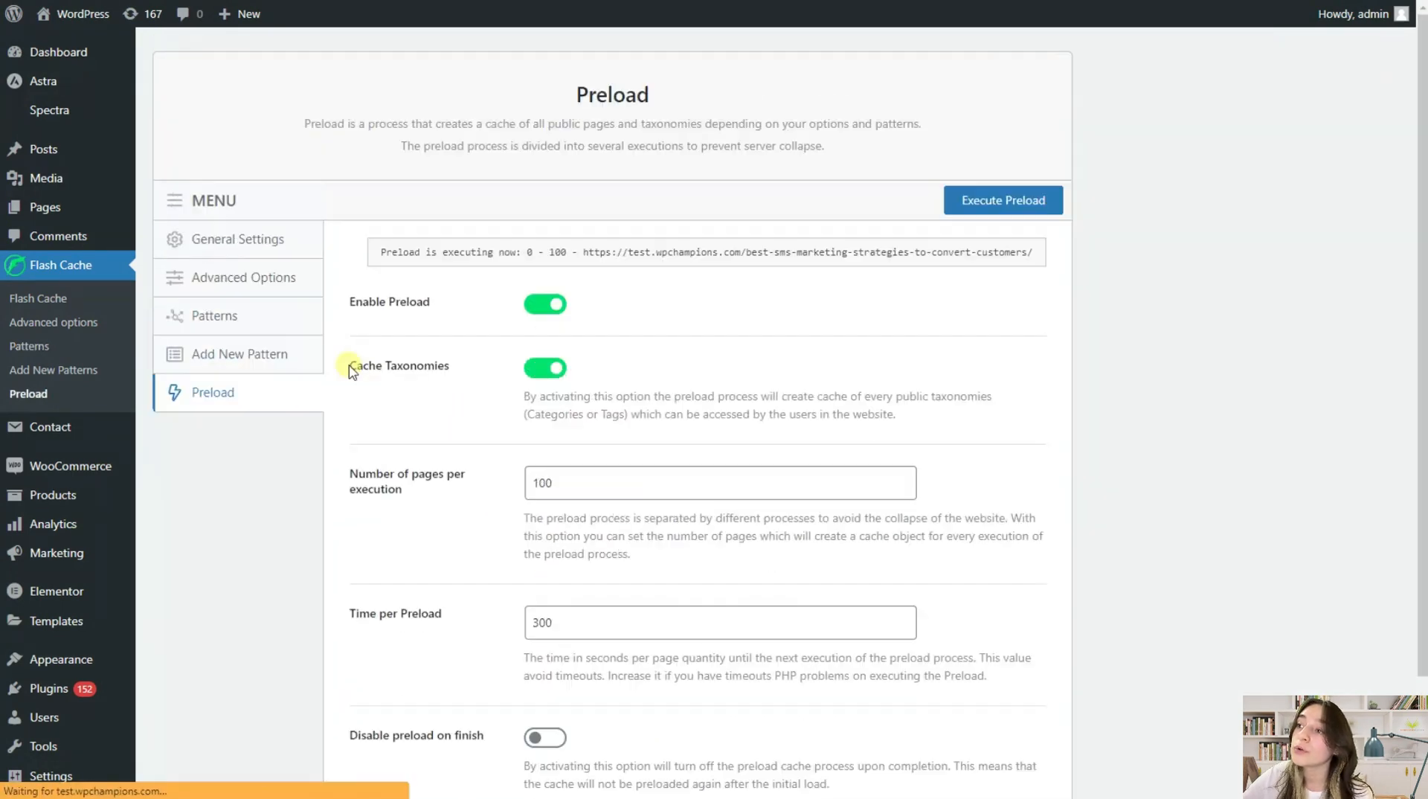
scroll(477, 418, "down", 2)
scroll(480, 428, "up", 2)
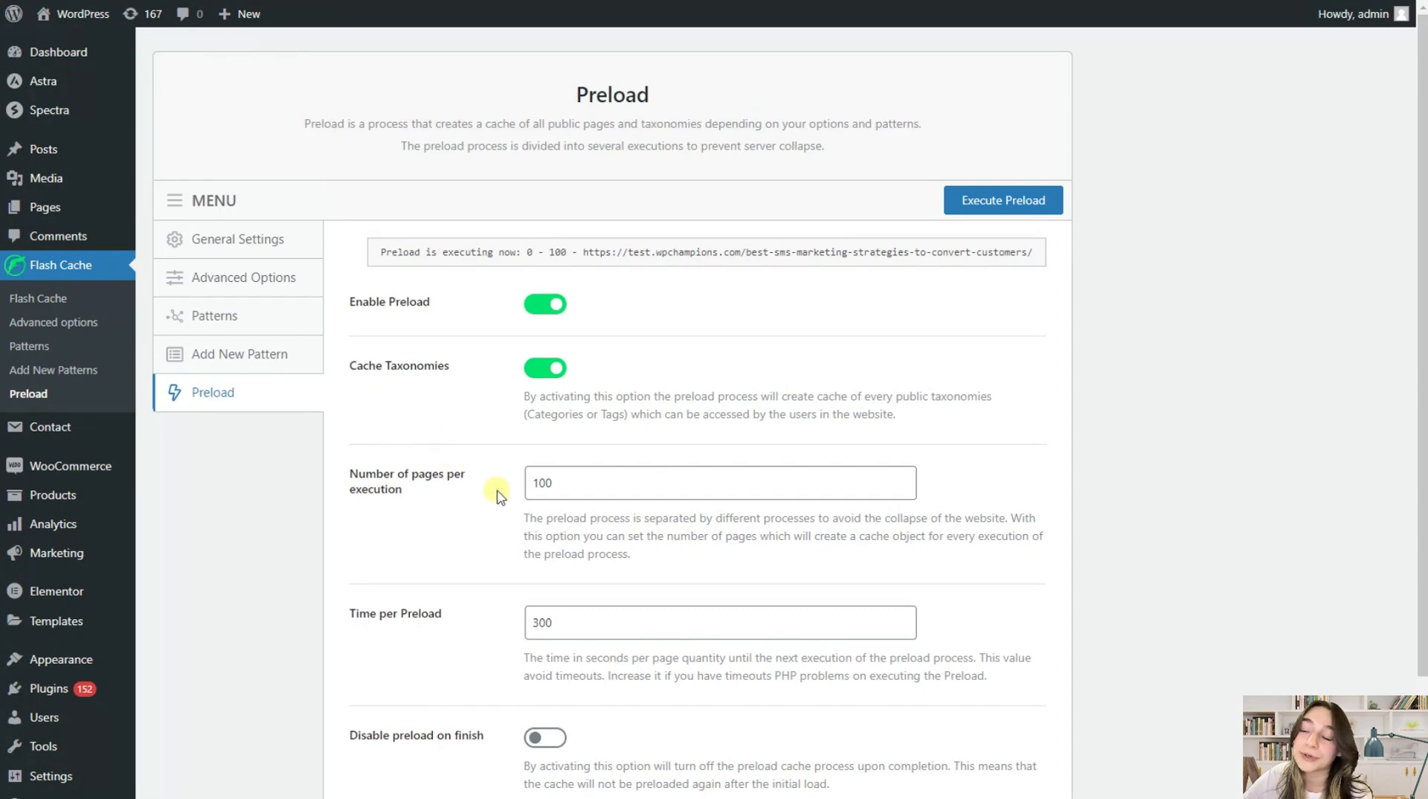
scroll(500, 508, "down", 3)
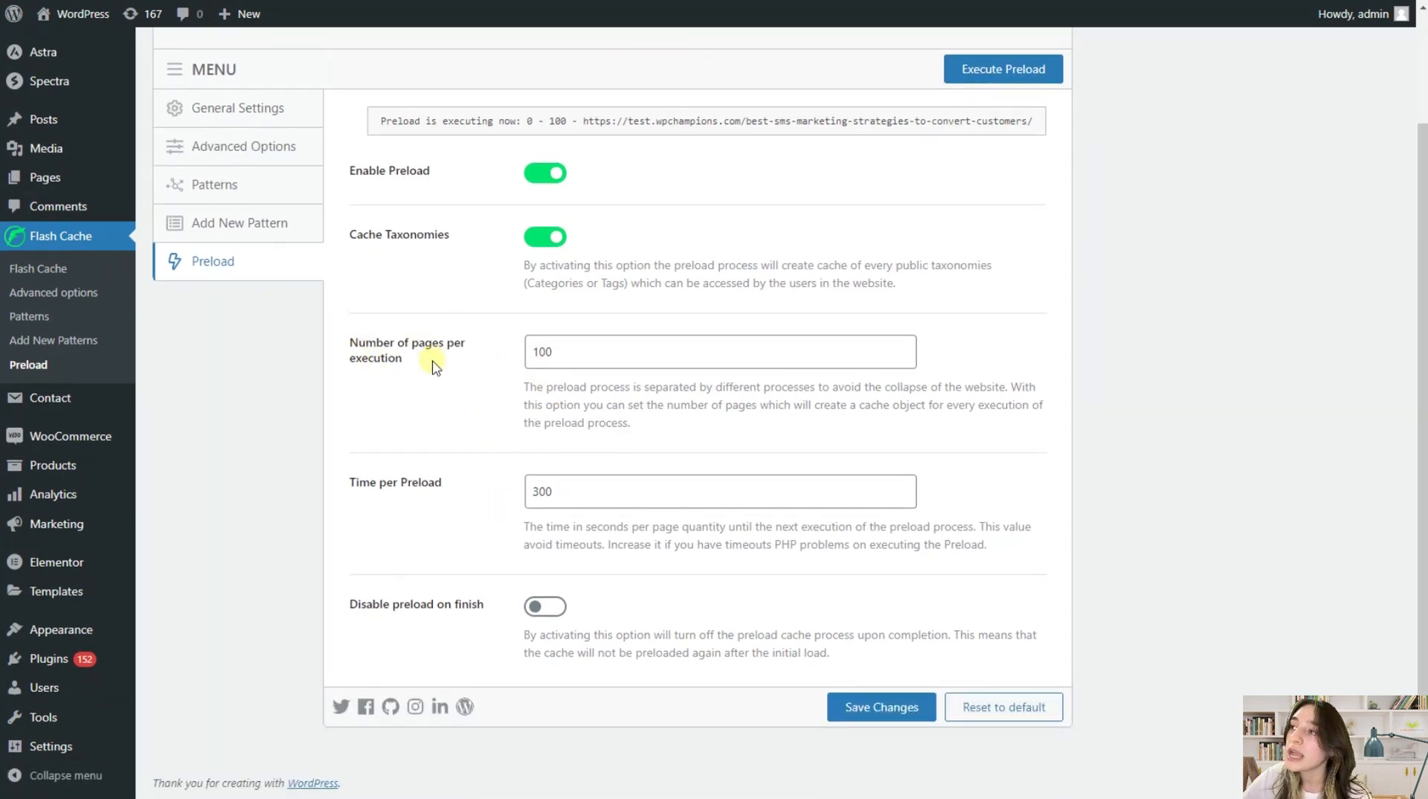
scroll(437, 298, "up", 1)
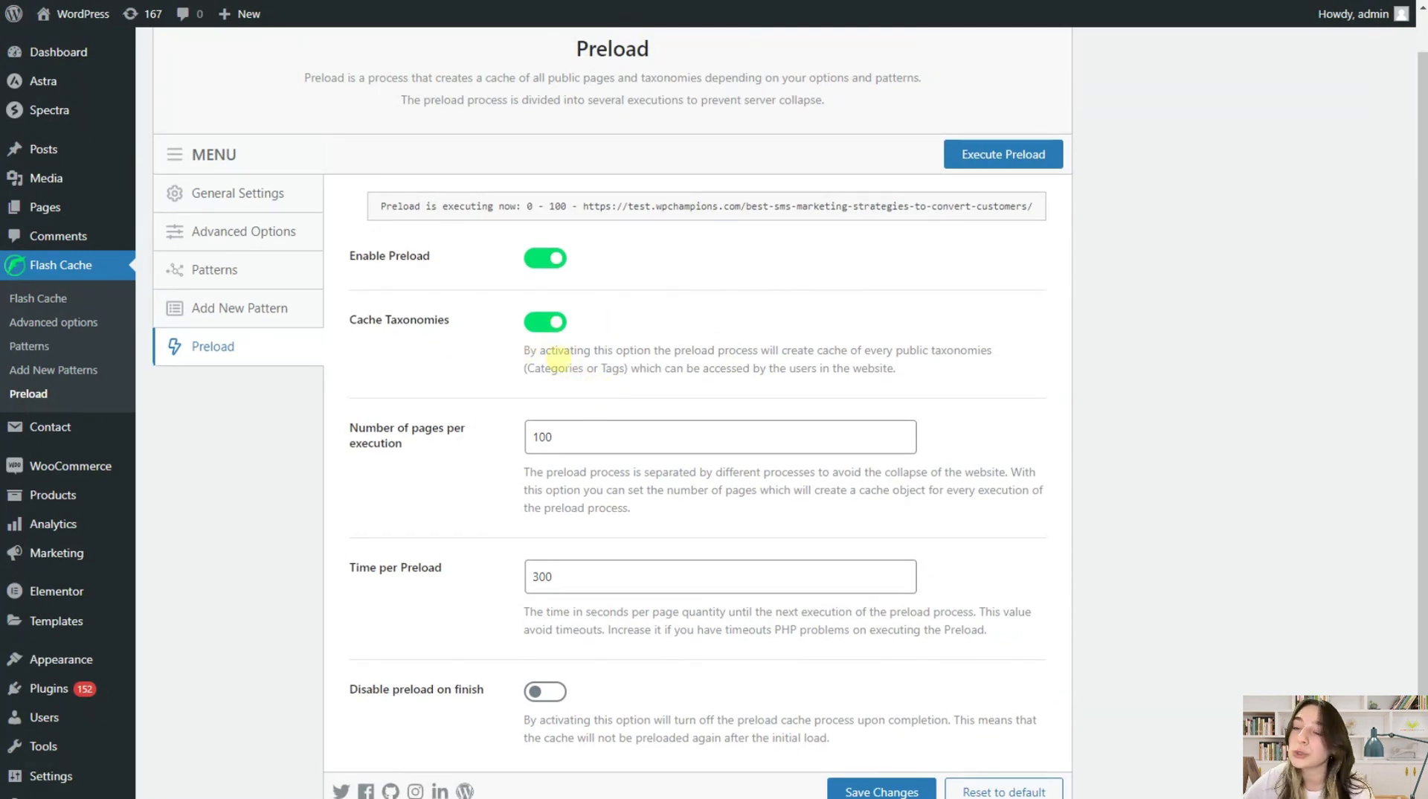
scroll(589, 478, "down", 1)
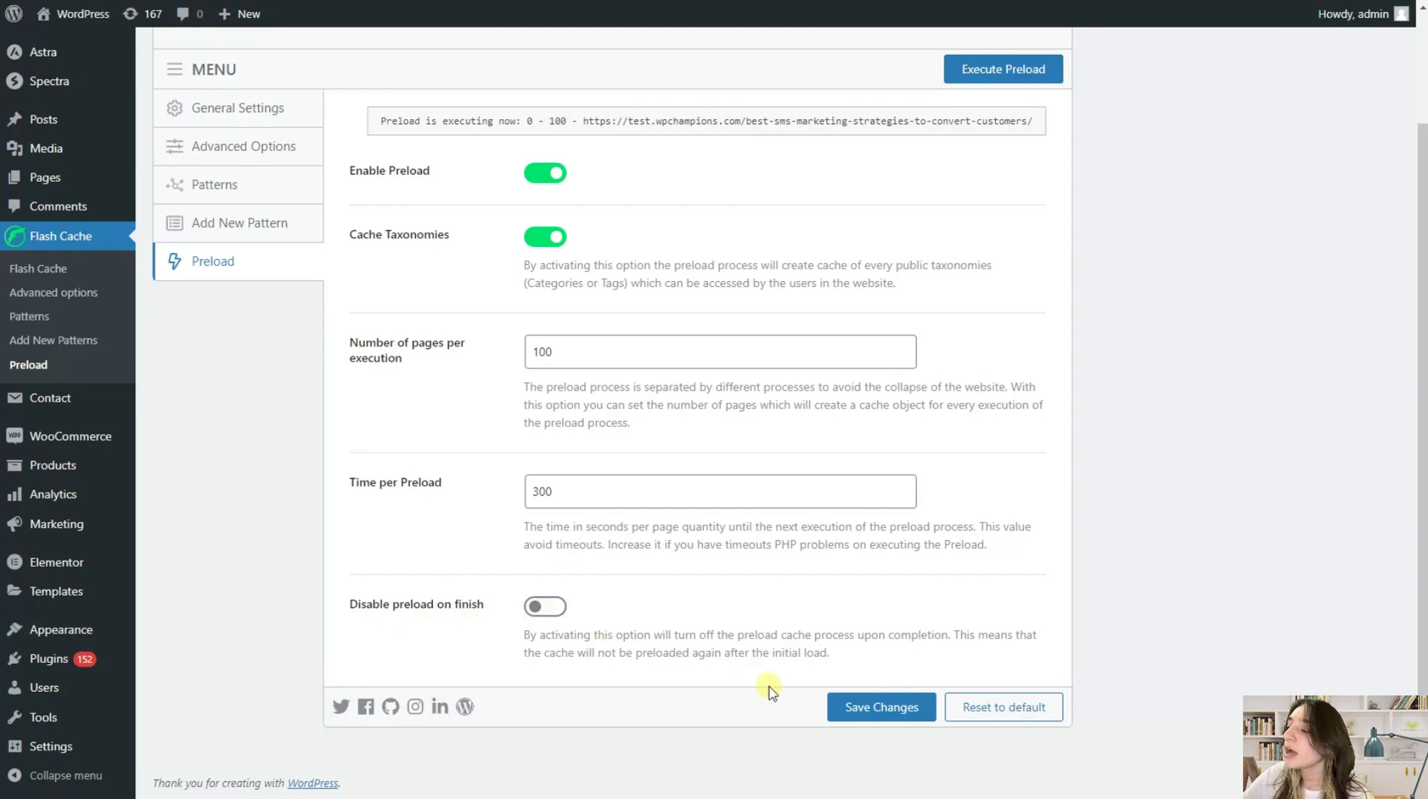
- Execute the cache preload and save the preload settings
left_click(849, 715)
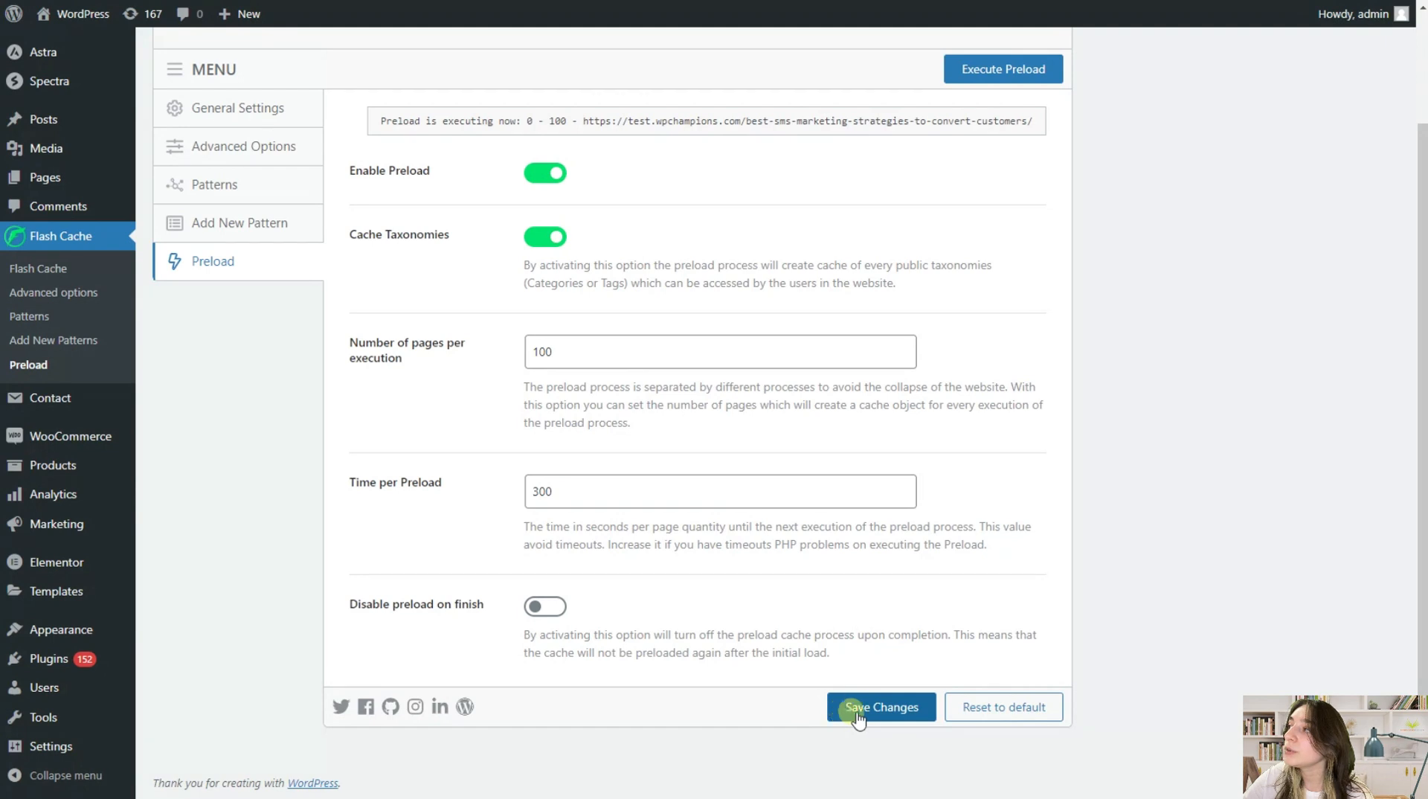
scroll(882, 484, "down", 2)
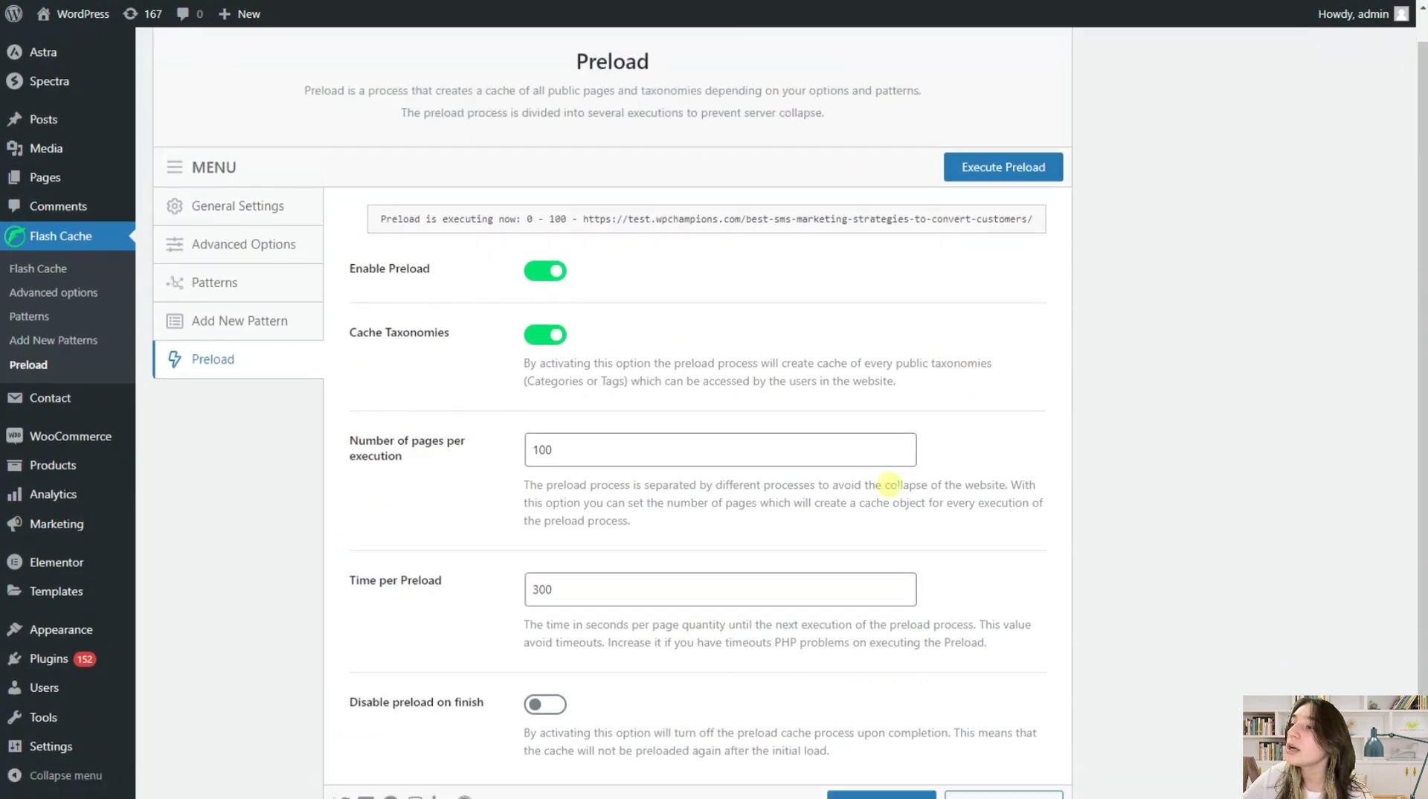
left_click(973, 88)
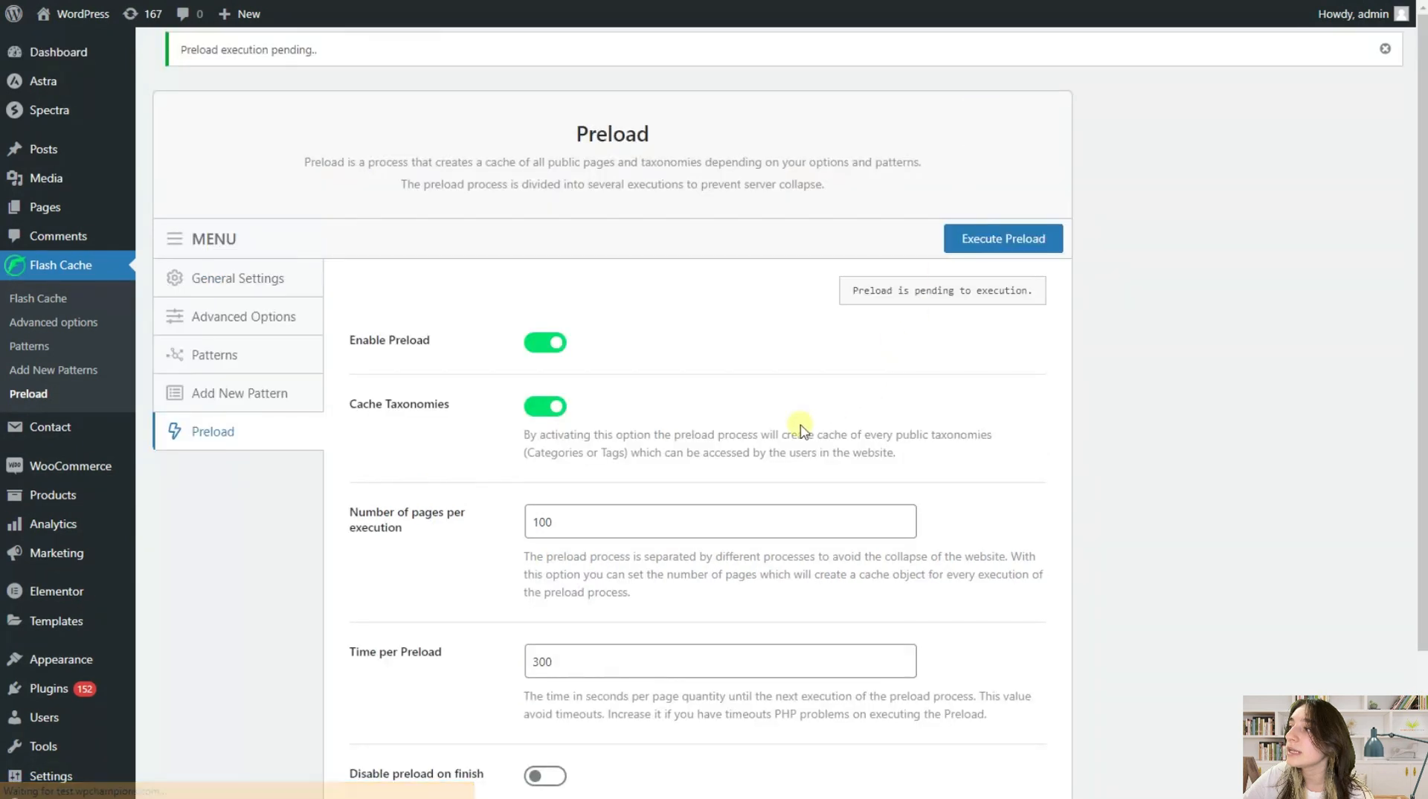
scroll(972, 86, "down", 2)
left_click(881, 707)
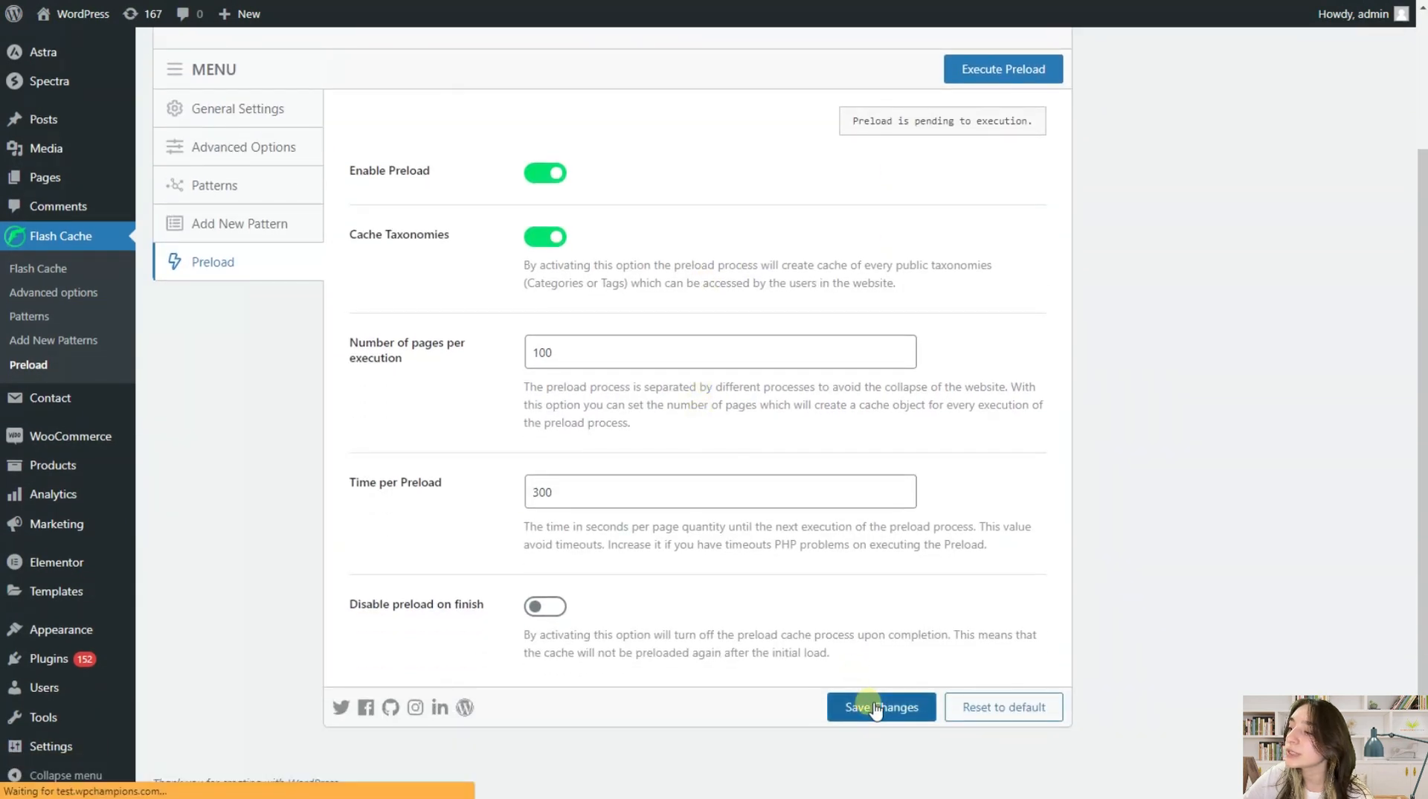